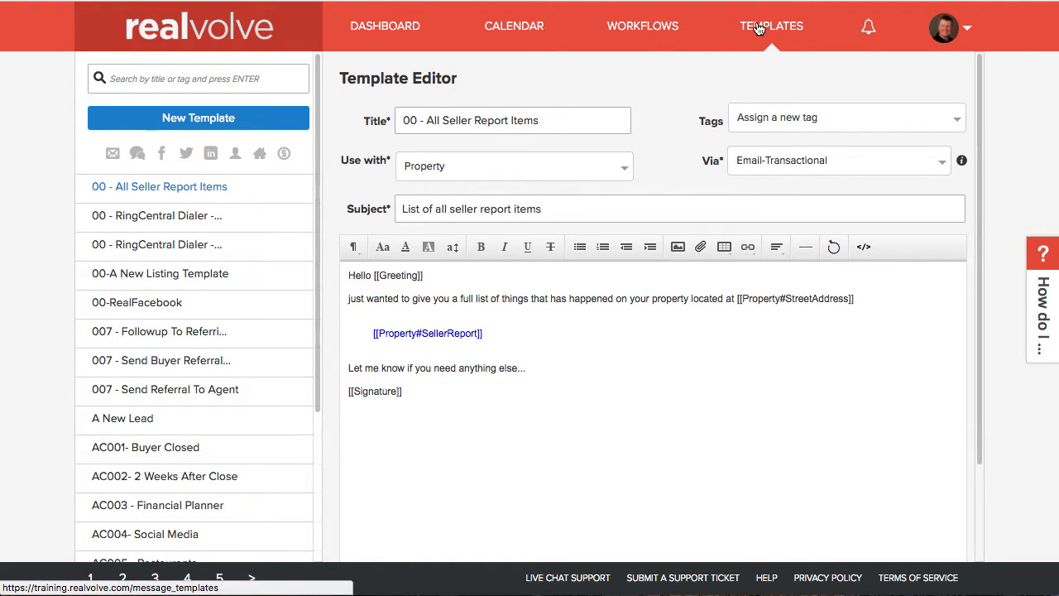
Author a new template titled "My Title" and set it for use with Contact.
{"action": "left_click", "coordinate": [165, 121]}
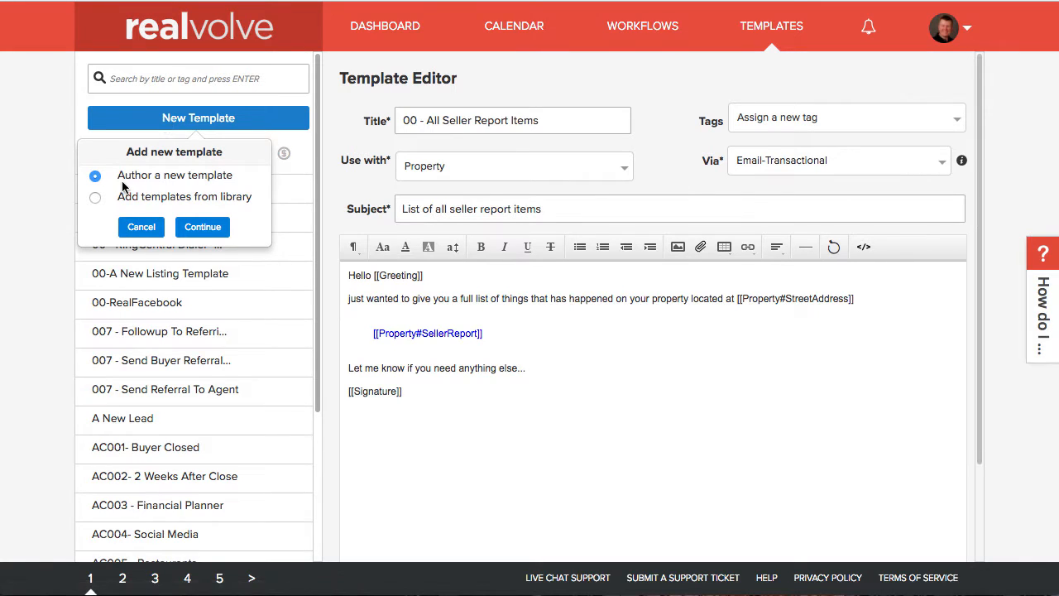
{"action": "left_click", "coordinate": [214, 228]}
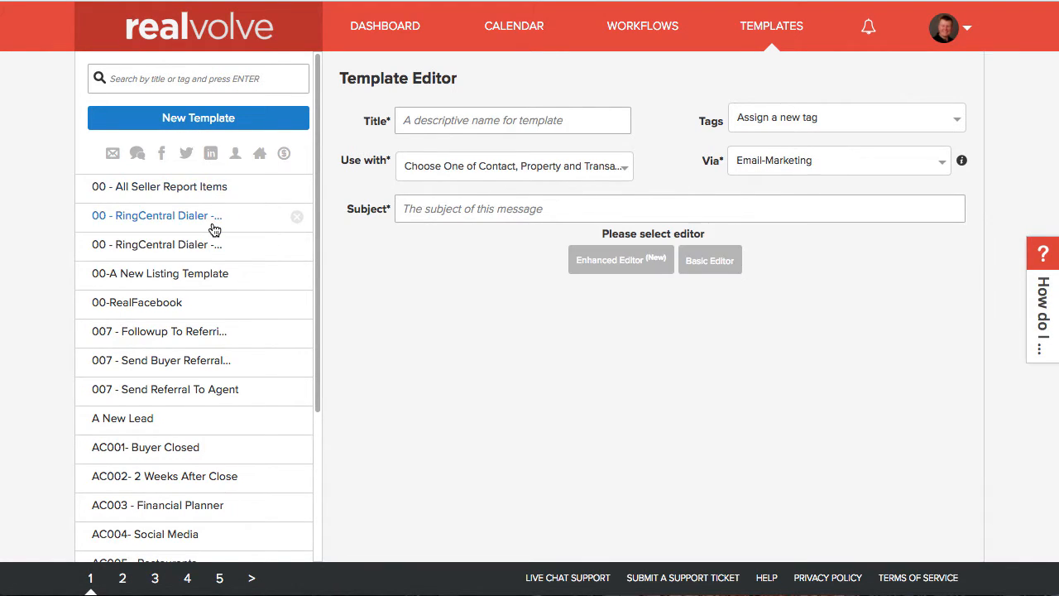
{"action": "left_click", "coordinate": [489, 121]}
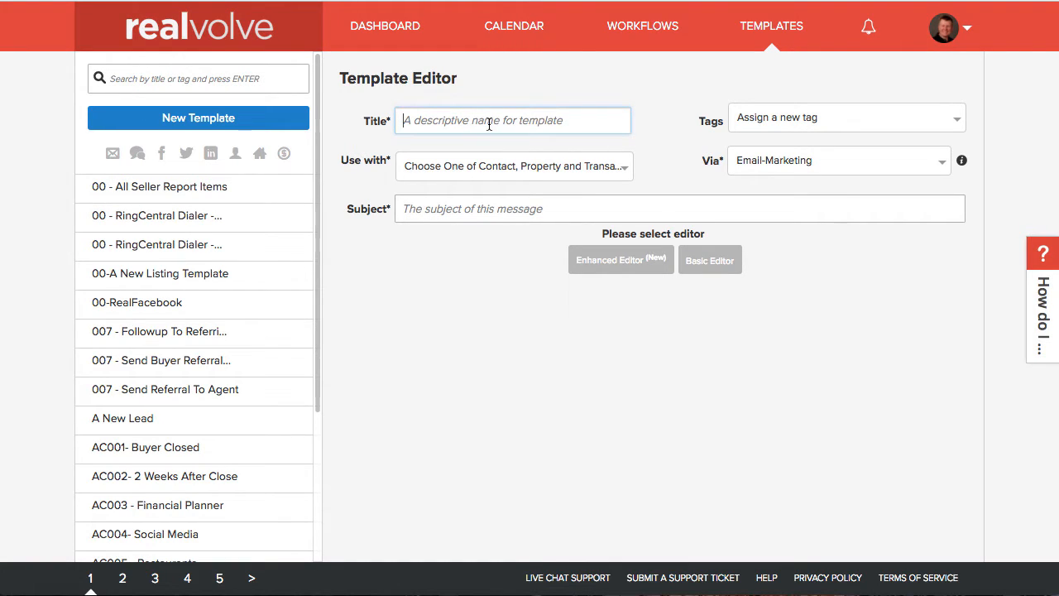
{"action": "type", "text": "My Title"}
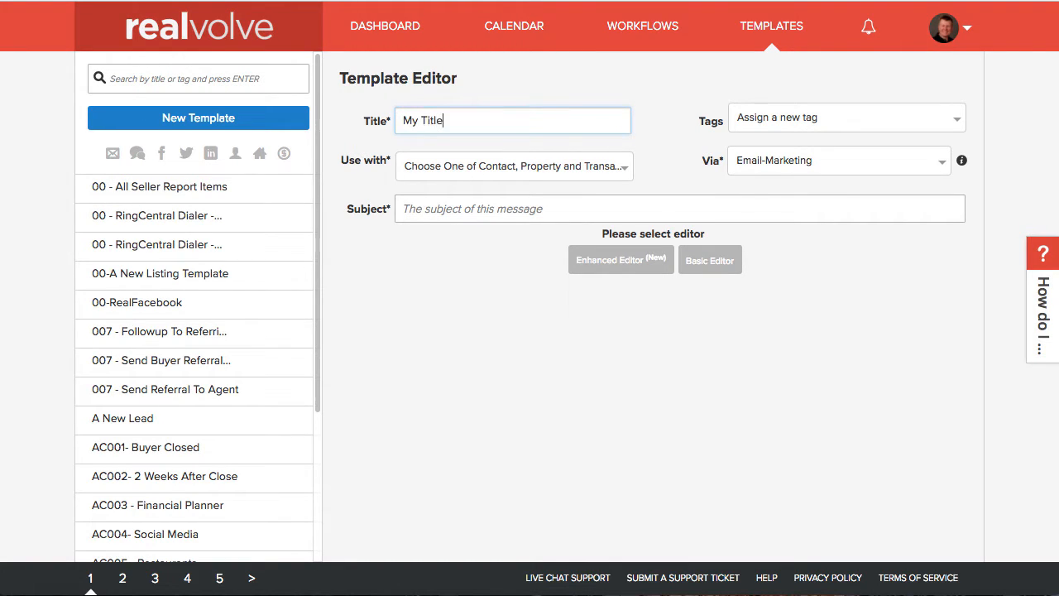
{"action": "left_click", "coordinate": [508, 172]}
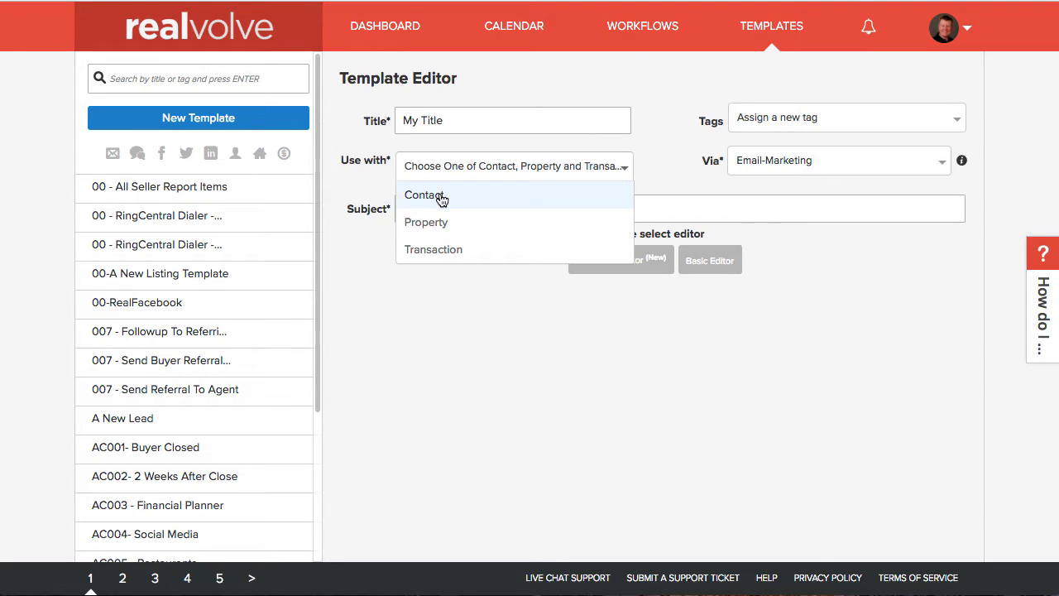
{"action": "left_click", "coordinate": [441, 197]}
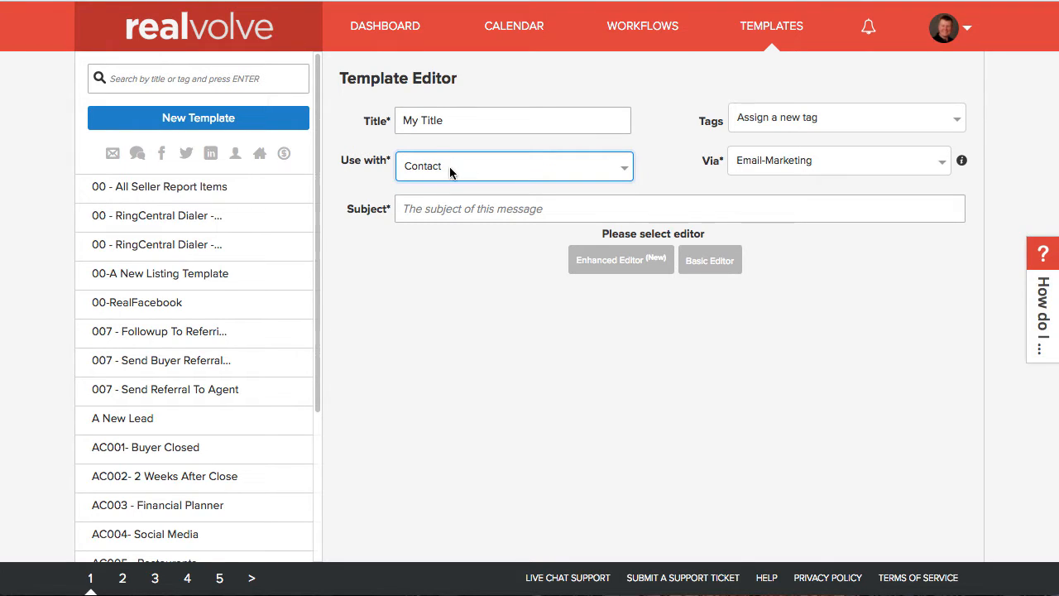
Enter "My Subject" as the template's subject and choose the Enhanced Editor for the message body.
{"action": "left_click", "coordinate": [435, 210]}
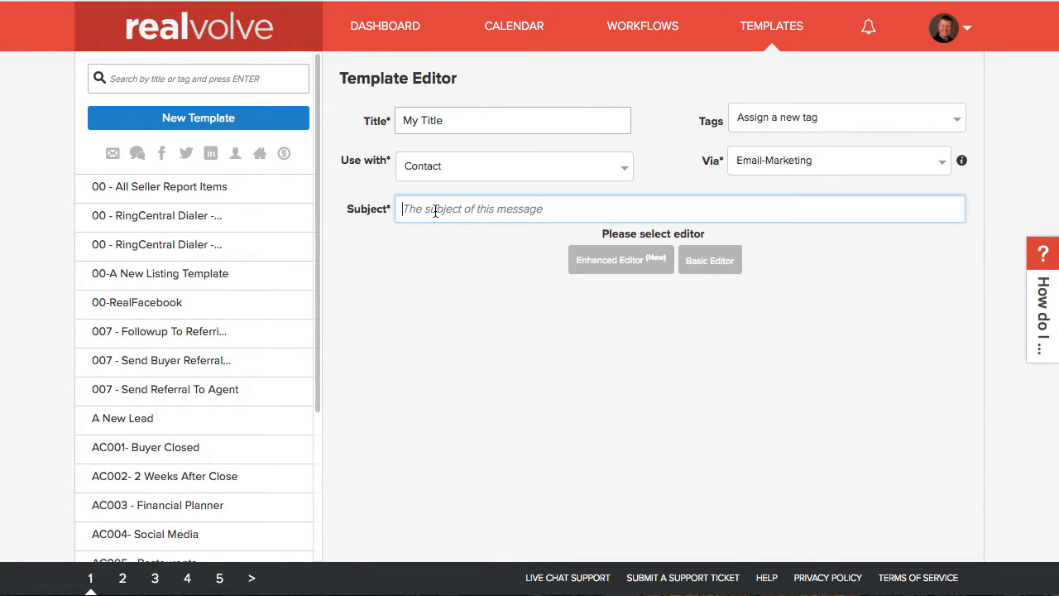
{"action": "type", "text": "My"}
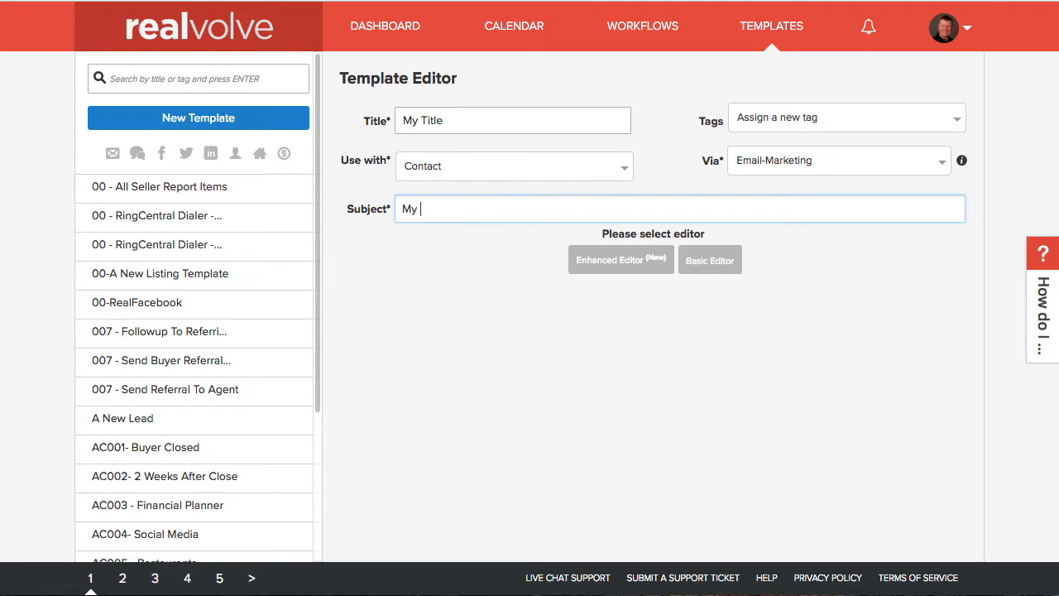
{"action": "type", "text": " Subject"}
{"action": "left_click", "coordinate": [619, 273]}
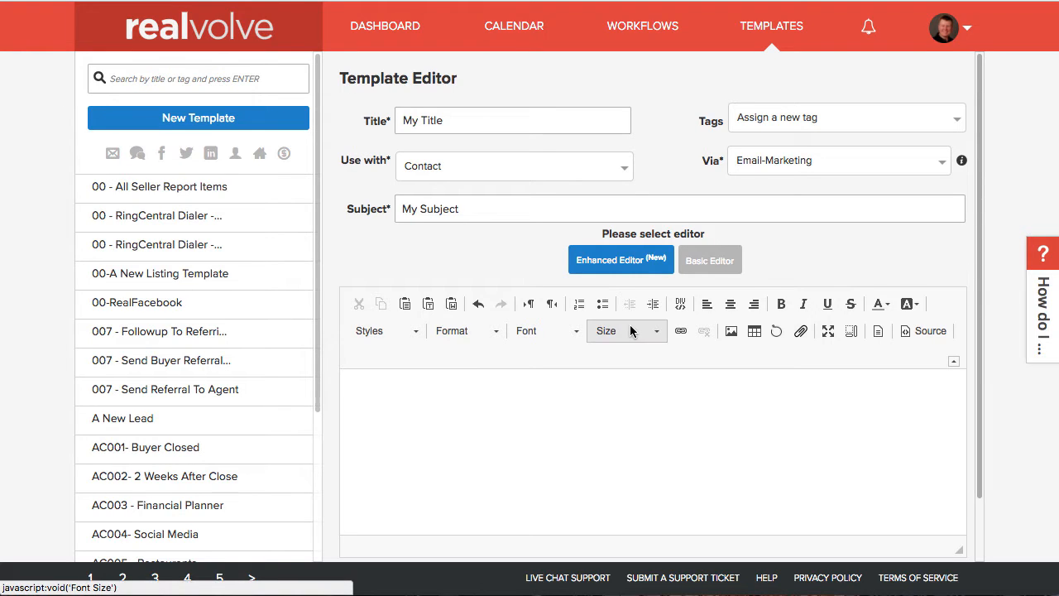
Write the word "test" in the template's message body.
{"action": "scroll", "coordinate": [629, 331], "scroll_direction": "down", "scroll_amount": 2}
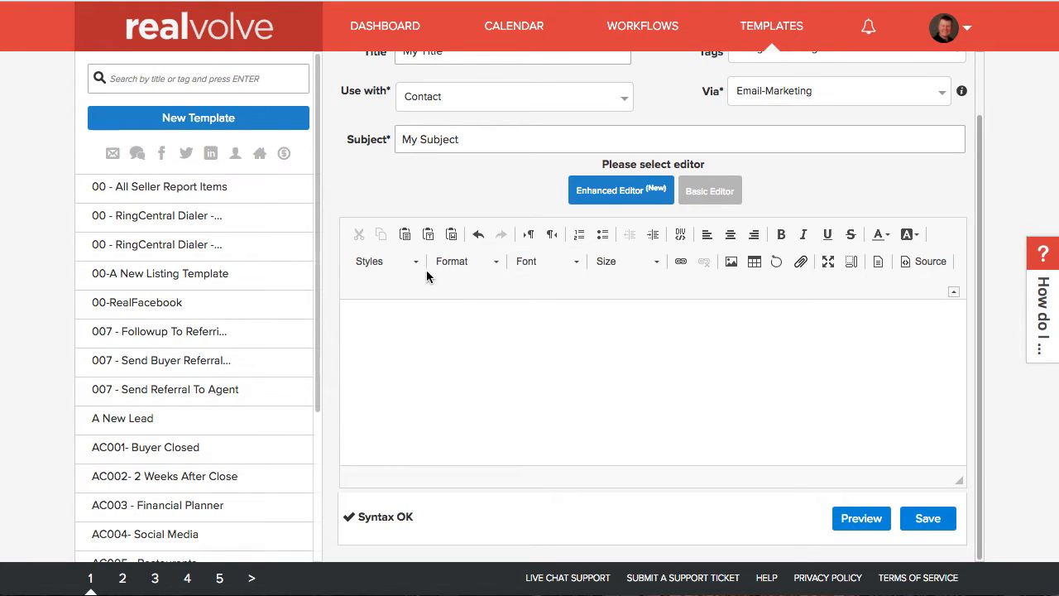
{"action": "left_click", "coordinate": [375, 334]}
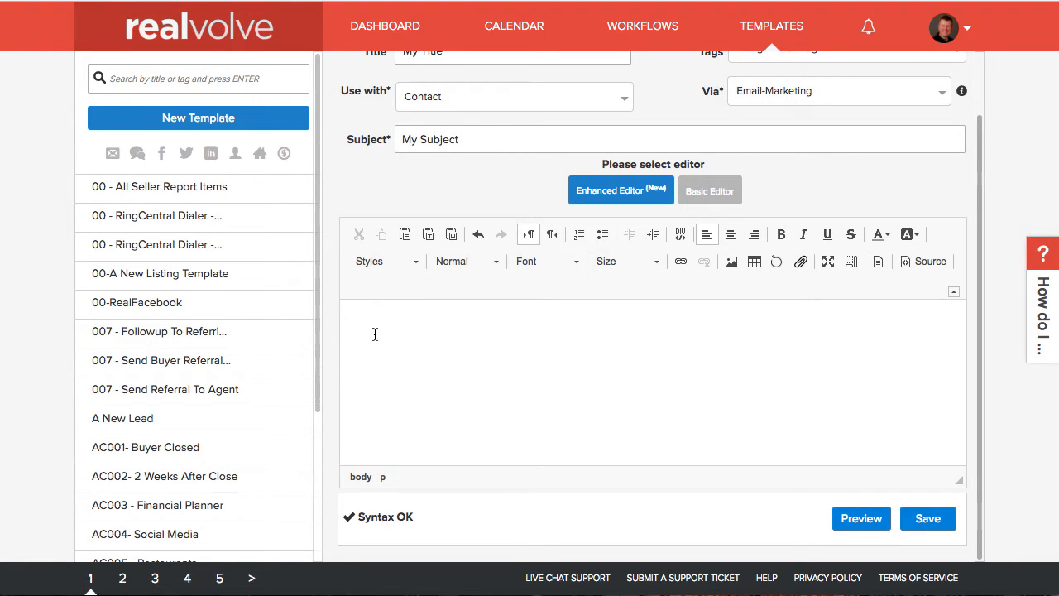
{"action": "type", "text": "test"}
Try the custom text color #e3e3e3 on the word "test", clear it and cancel the color selection.
{"action": "left_click_drag", "start_coordinate": [371, 322], "coordinate": [328, 320]}
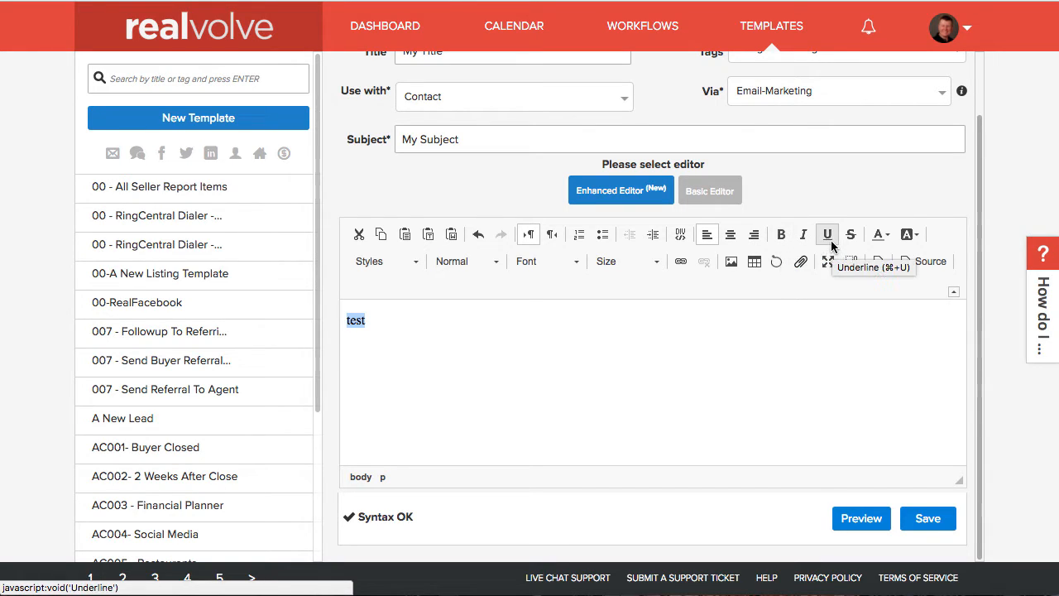
{"action": "left_click", "coordinate": [877, 235]}
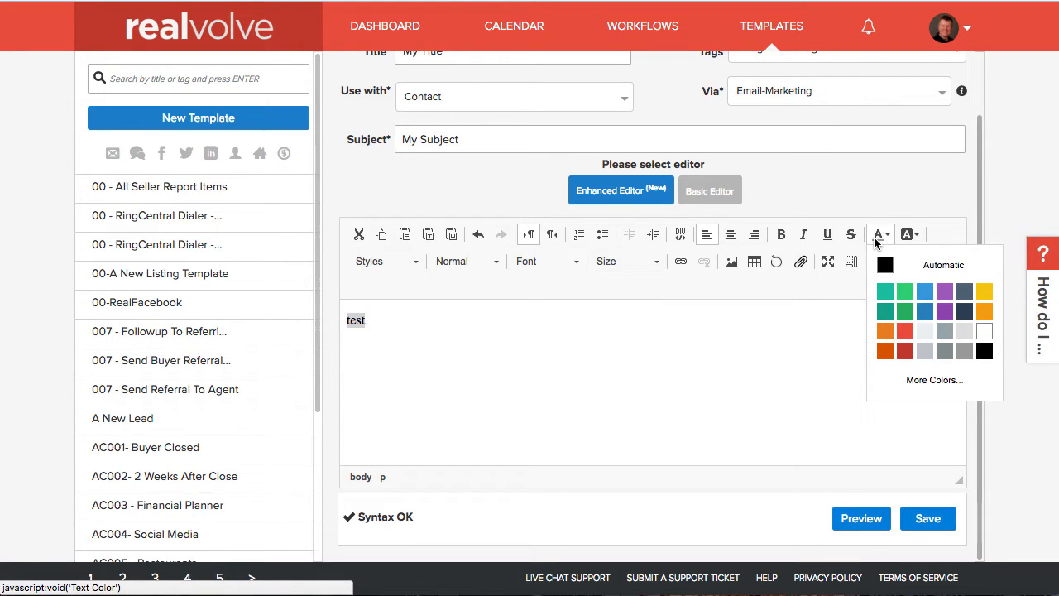
{"action": "left_click", "coordinate": [937, 382]}
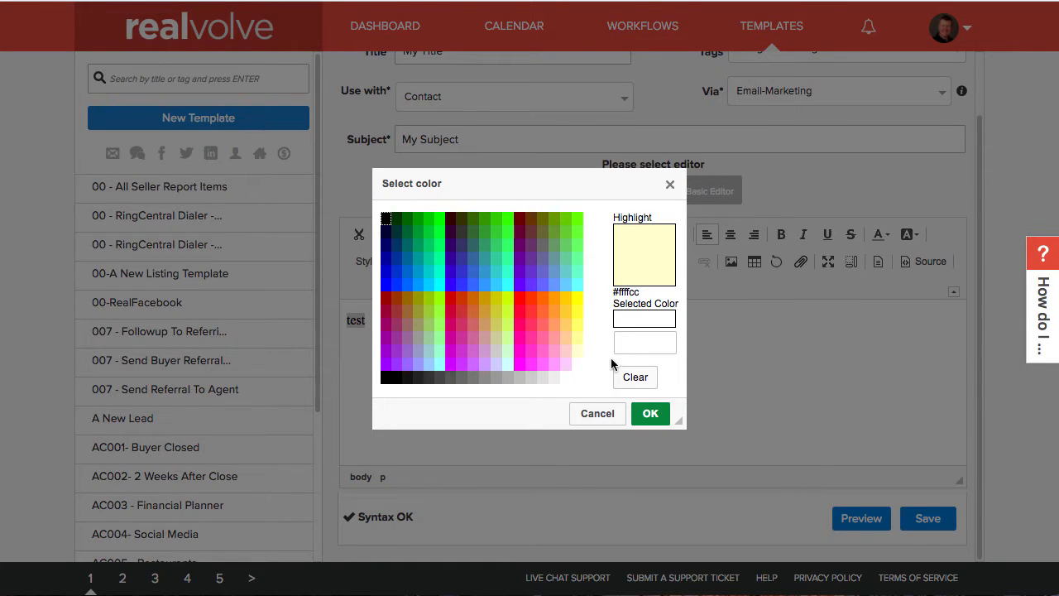
{"action": "left_click", "coordinate": [654, 342]}
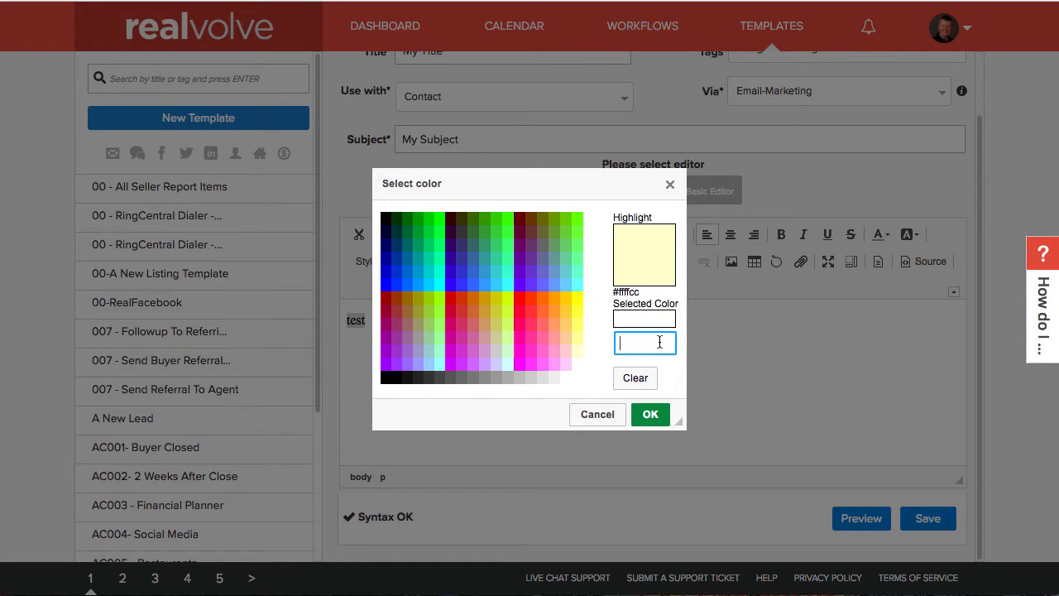
{"action": "type", "text": "#e3e3e3"}
{"action": "key", "text": "Tab"}
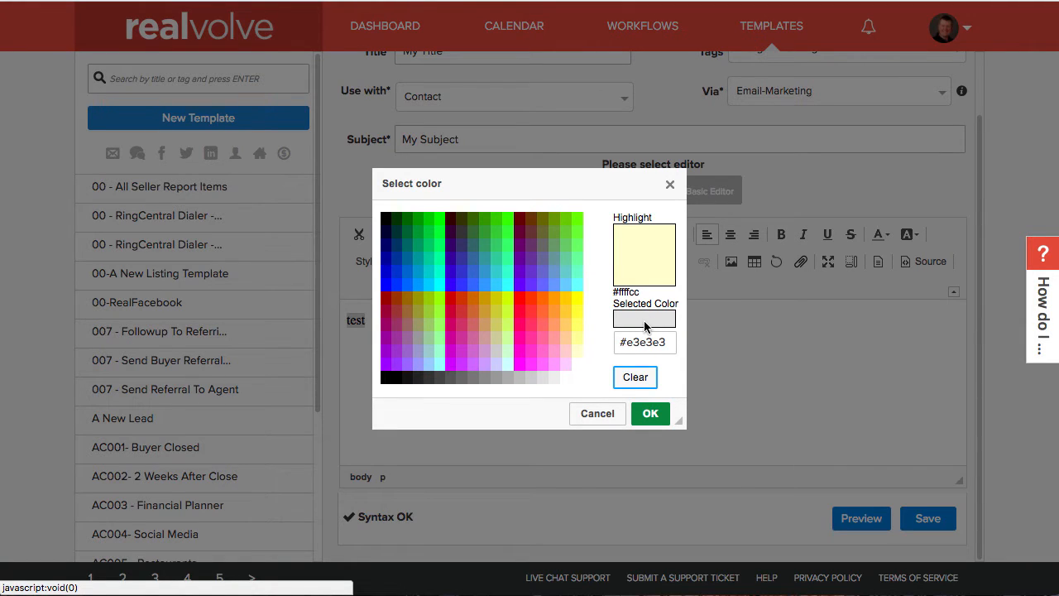
{"action": "left_click", "coordinate": [644, 380]}
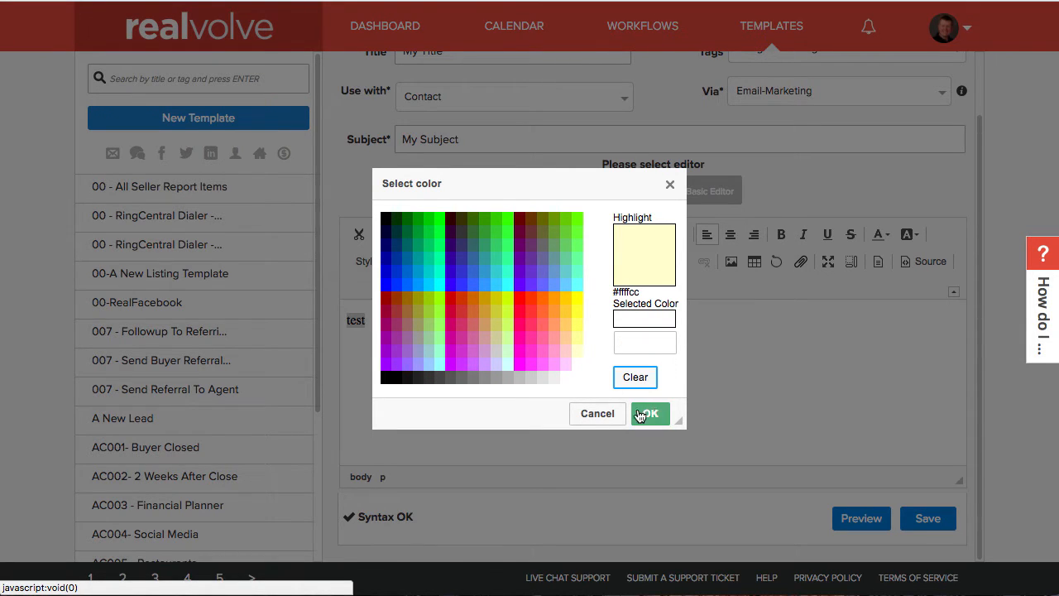
{"action": "left_click", "coordinate": [595, 415]}
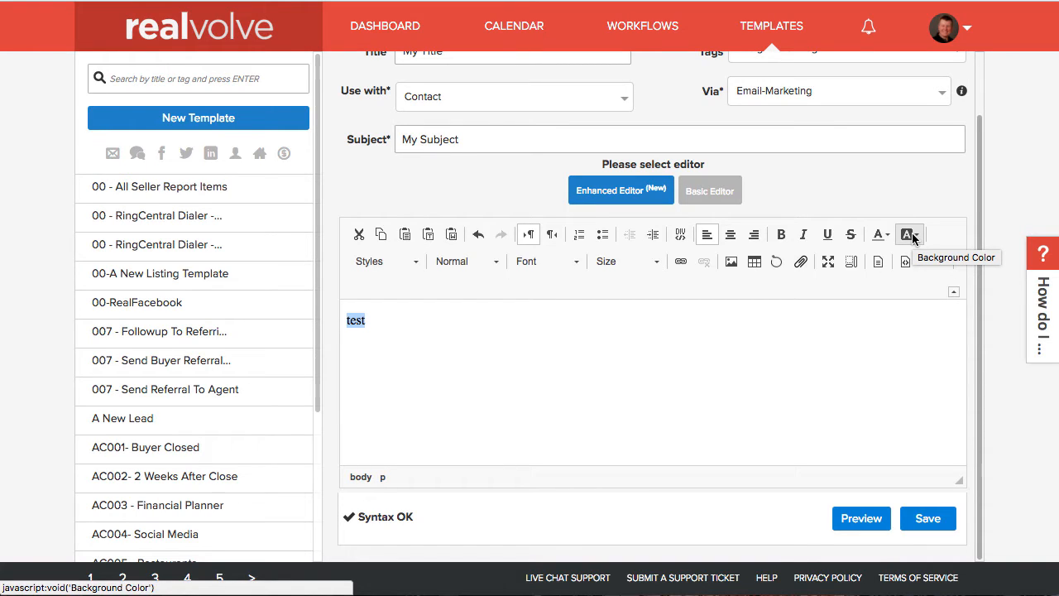
Examine the available text styles, paragraph formats, fonts and font sizes for the selected word.
{"action": "left_click", "coordinate": [382, 273]}
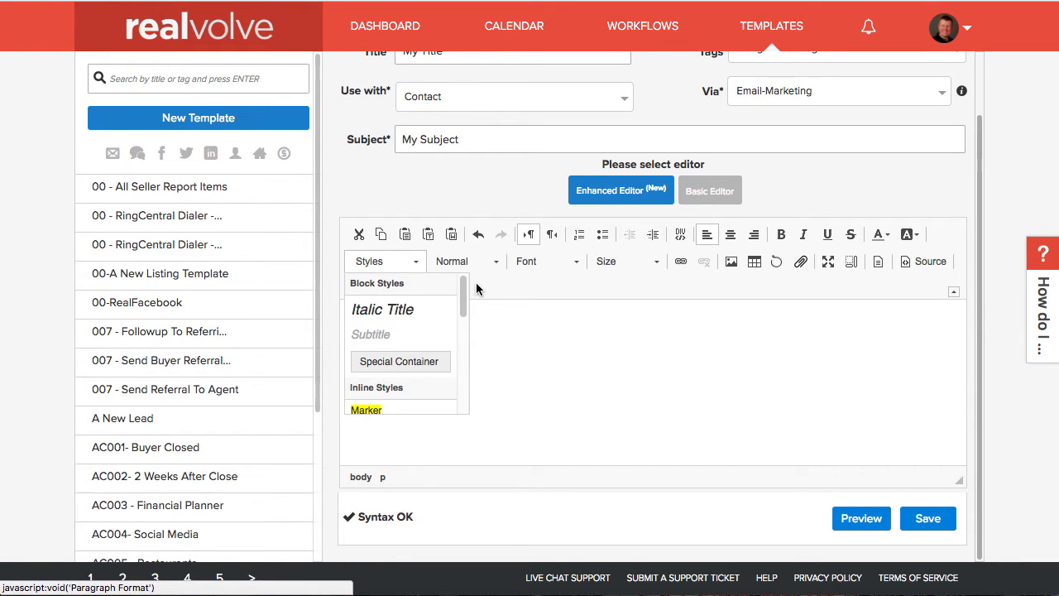
{"action": "mouse_move", "coordinate": [464, 286]}
{"action": "left_mouse_down"}
{"action": "mouse_move", "coordinate": [465, 379]}
{"action": "mouse_move", "coordinate": [462, 286]}
{"action": "left_mouse_up"}
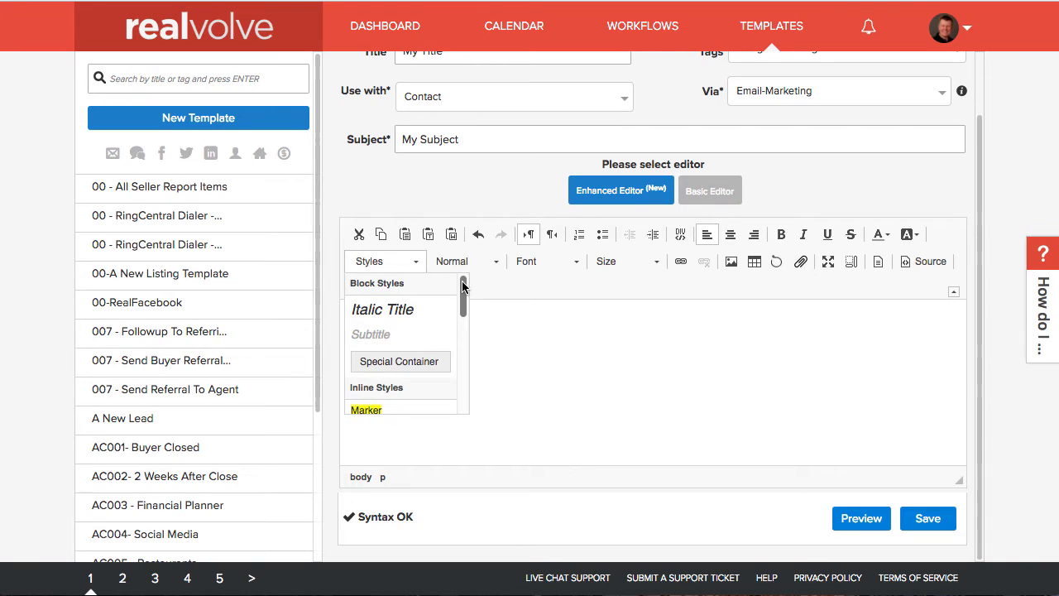
{"action": "left_click", "coordinate": [466, 261]}
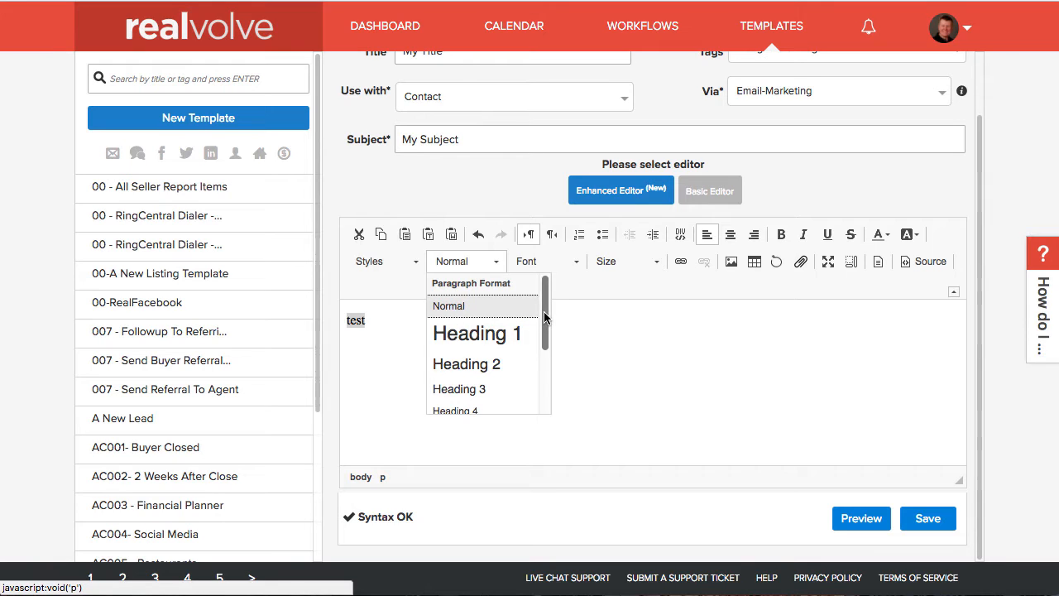
{"action": "mouse_move", "coordinate": [546, 298]}
{"action": "left_mouse_down"}
{"action": "mouse_move", "coordinate": [543, 396]}
{"action": "mouse_move", "coordinate": [544, 314]}
{"action": "left_mouse_up"}
{"action": "left_click", "coordinate": [538, 263]}
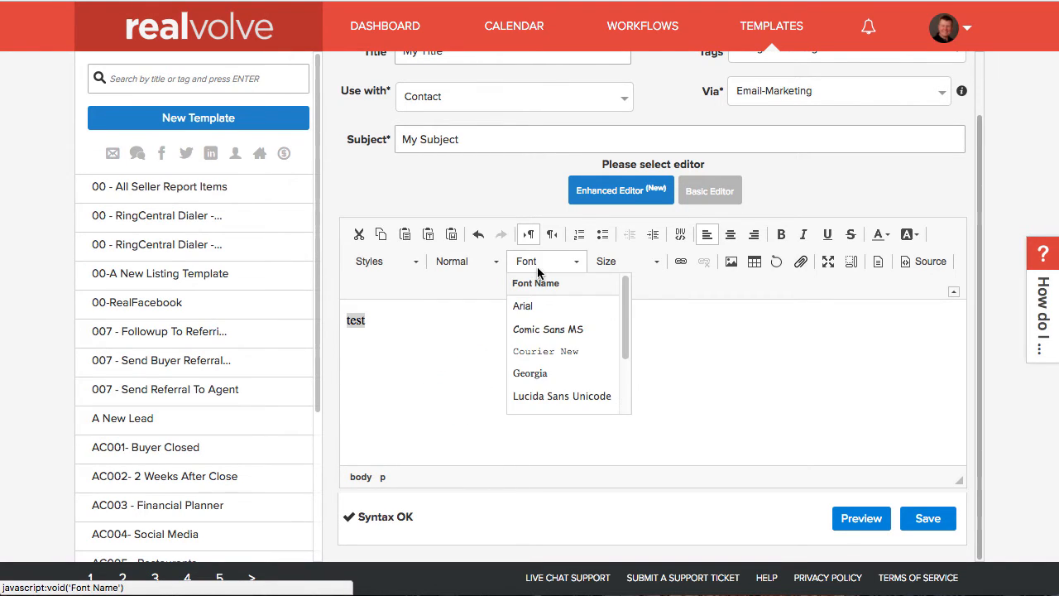
{"action": "left_click", "coordinate": [550, 265]}
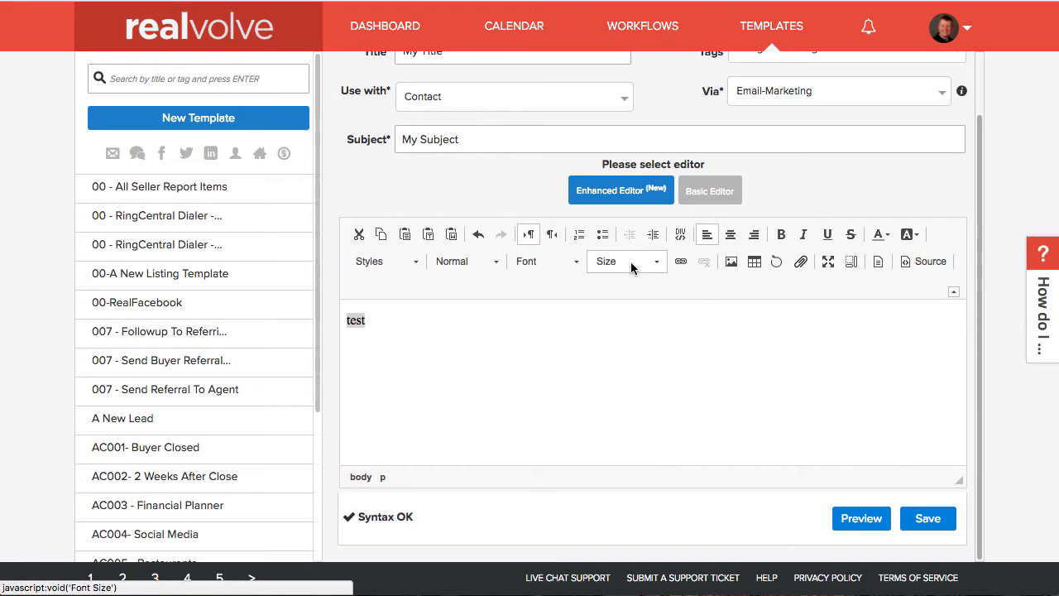
{"action": "left_click", "coordinate": [654, 263]}
{"action": "mouse_move", "coordinate": [692, 286]}
{"action": "left_mouse_down"}
{"action": "mouse_move", "coordinate": [693, 390]}
{"action": "mouse_move", "coordinate": [693, 269]}
{"action": "left_mouse_up"}
{"action": "left_click", "coordinate": [640, 263]}
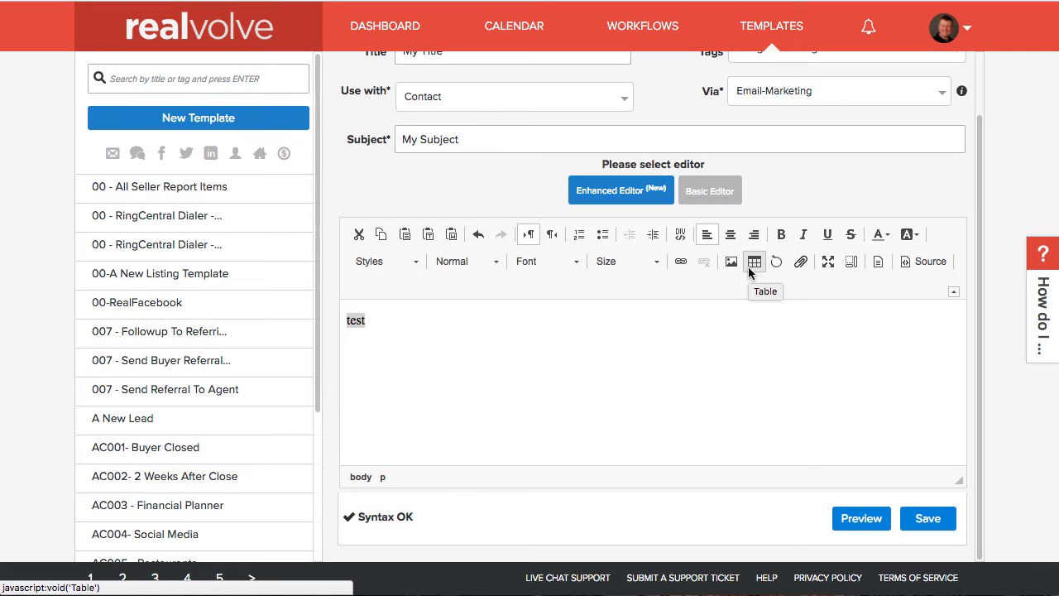
Delete the word "test" from the message body.
{"action": "left_click", "coordinate": [427, 367]}
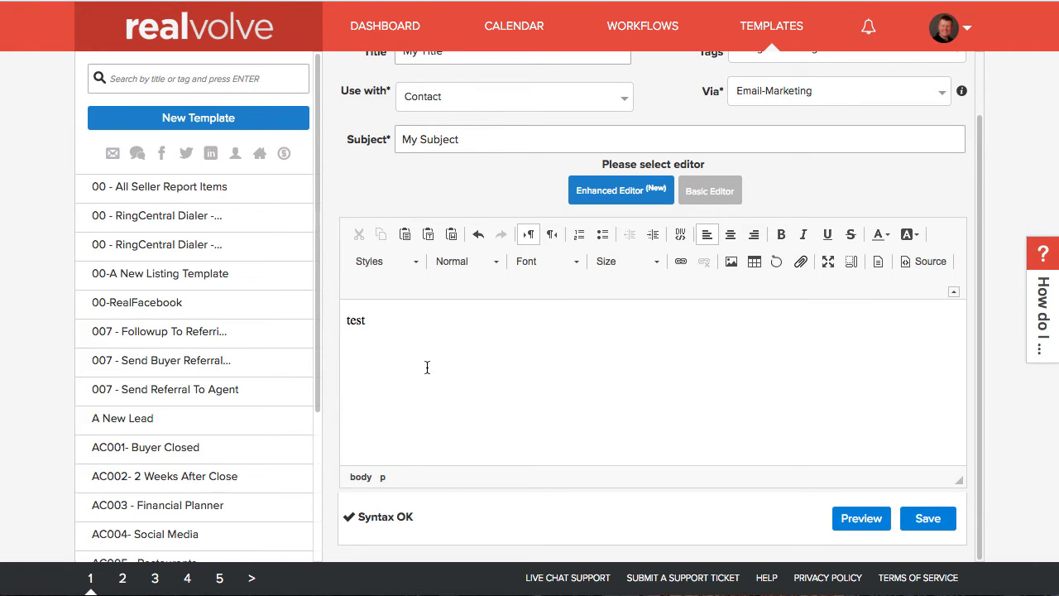
{"action": "key", "text": "BackSpace"}
{"action": "key", "text": "BackSpace"}
{"action": "key", "text": "BackSpace"}
{"action": "key", "text": "BackSpace"}
Insert a center-aligned table with 3 rows and 2 columns in the message body, using the first row as header.
{"action": "left_click", "coordinate": [754, 261]}
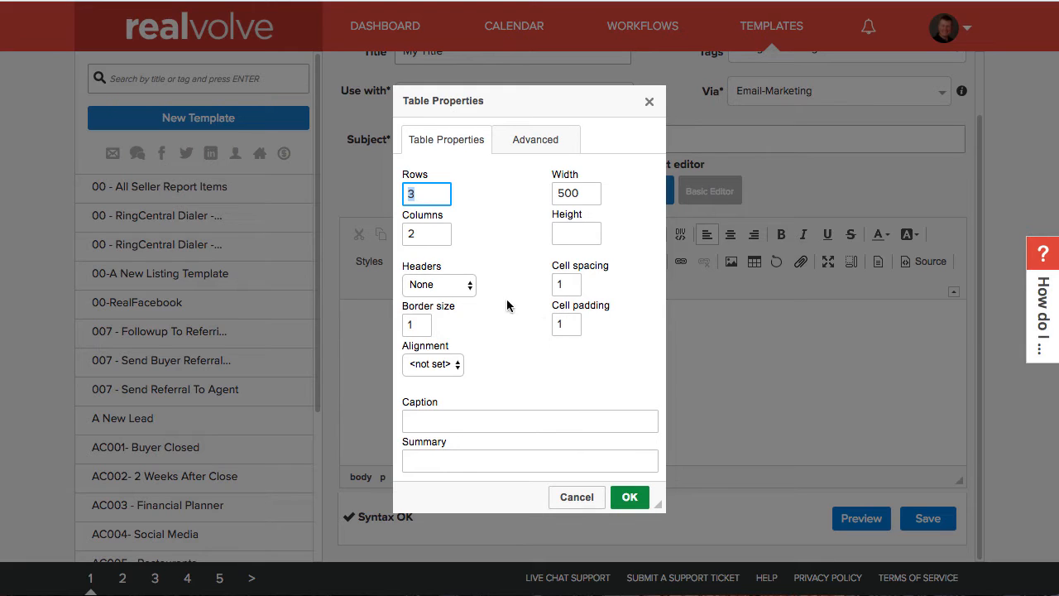
{"action": "left_click", "coordinate": [452, 285]}
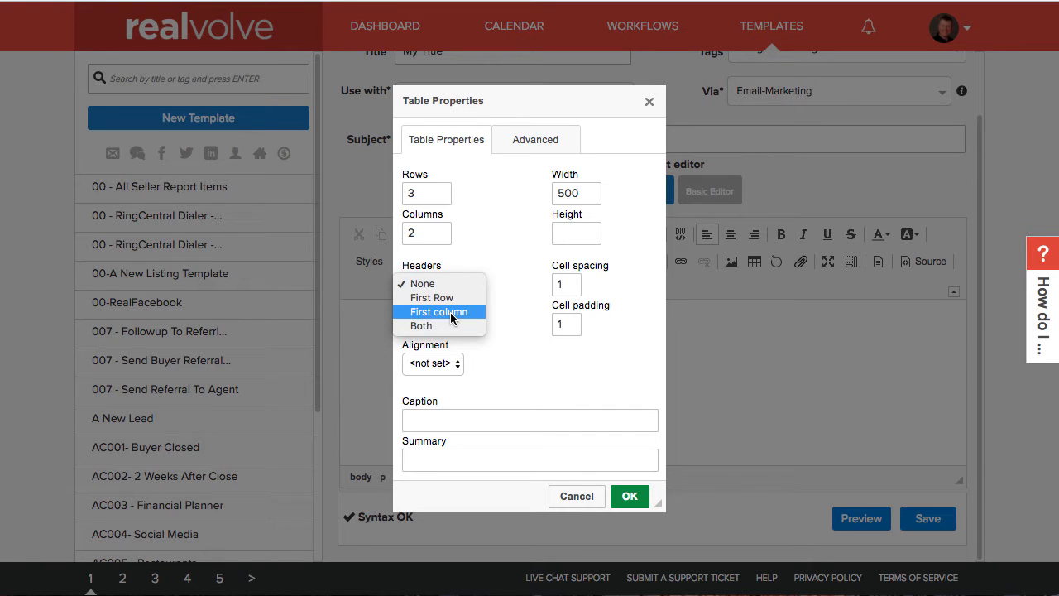
{"action": "left_click", "coordinate": [507, 256]}
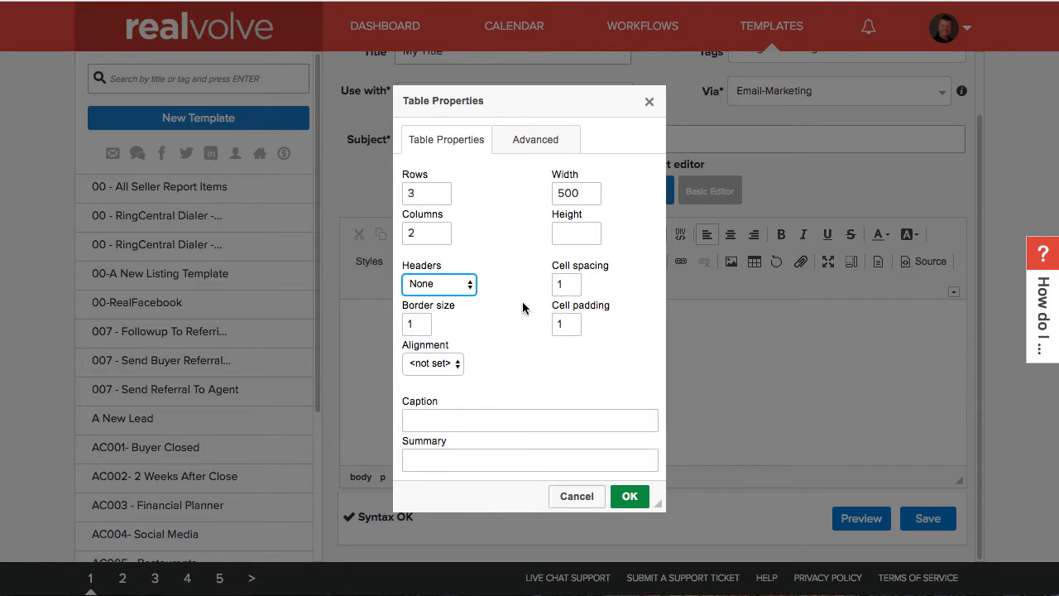
{"action": "left_click", "coordinate": [463, 142]}
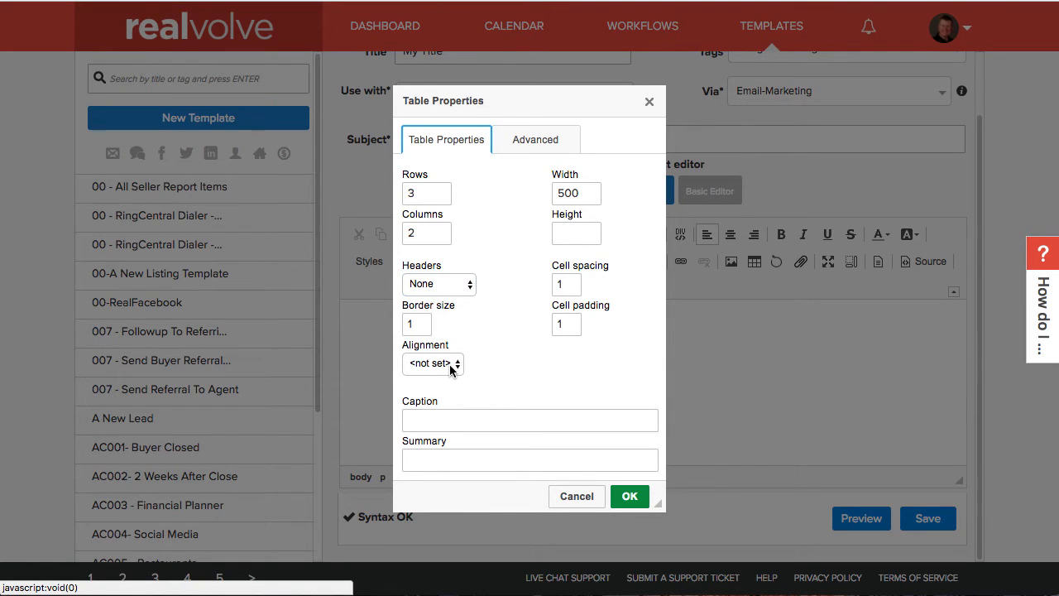
{"action": "left_click", "coordinate": [451, 370]}
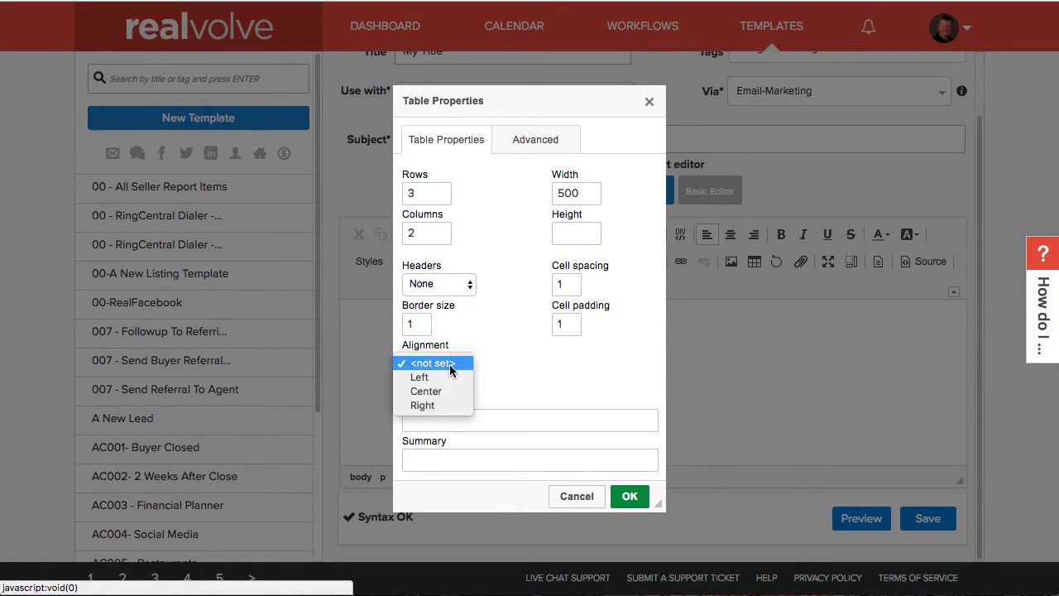
{"action": "left_click", "coordinate": [434, 394]}
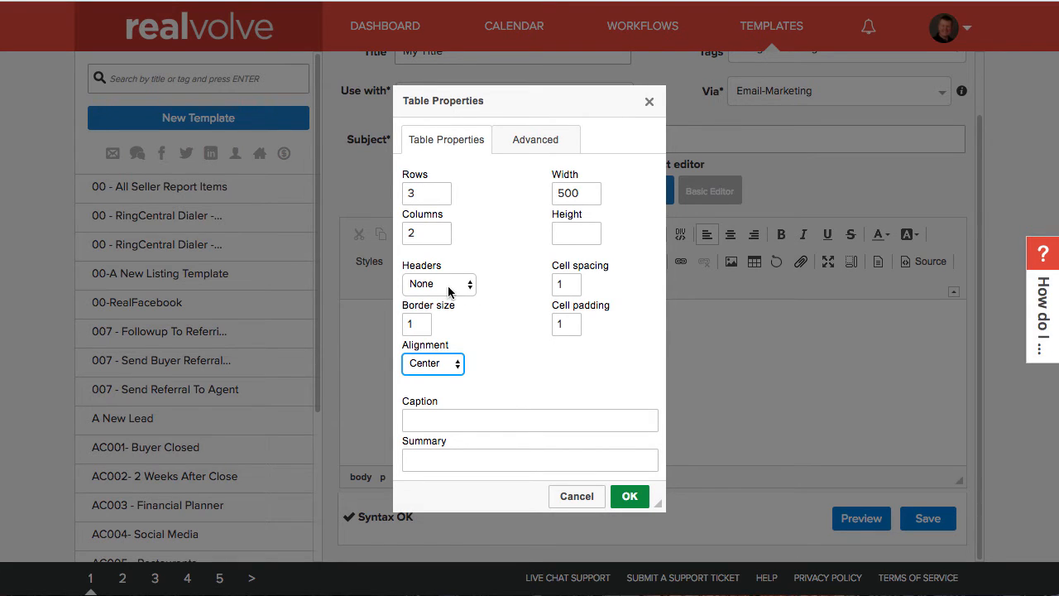
{"action": "left_click", "coordinate": [448, 287]}
{"action": "left_click", "coordinate": [448, 301]}
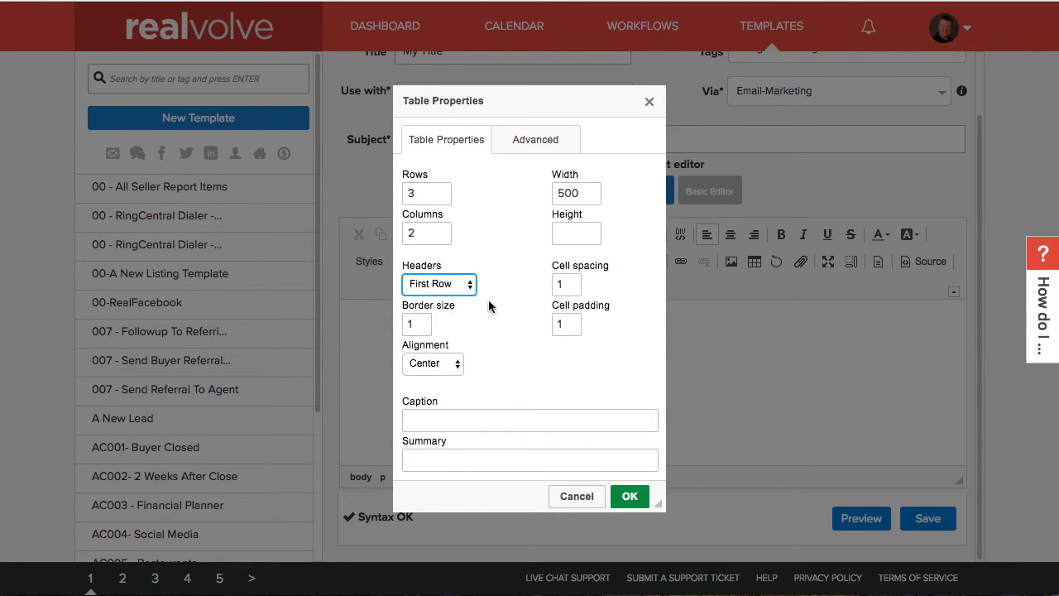
{"action": "left_click", "coordinate": [629, 495]}
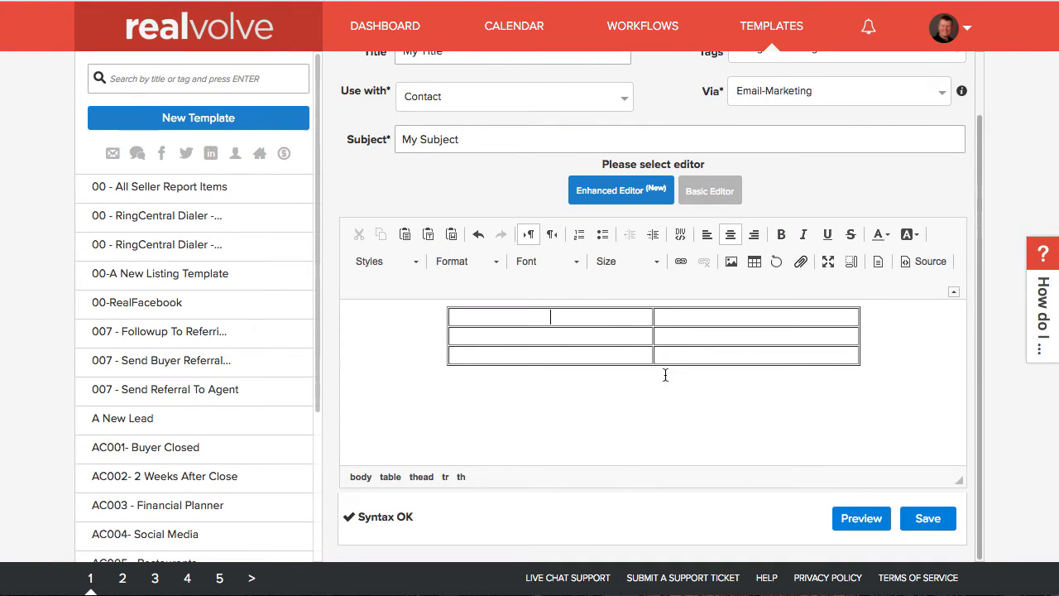
Fill the table's header row with "heading 1" in the first column and "heading 2" in the second.
{"action": "left_click", "coordinate": [600, 323]}
{"action": "type", "text": "heading 1"}
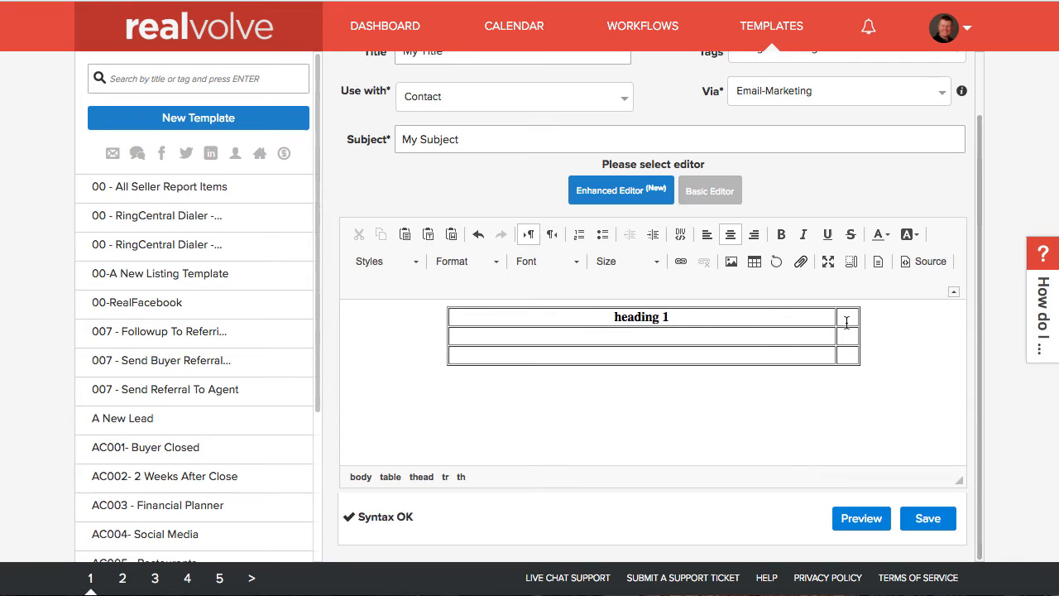
{"action": "key", "text": "Tab"}
{"action": "type", "text": "heading 2"}
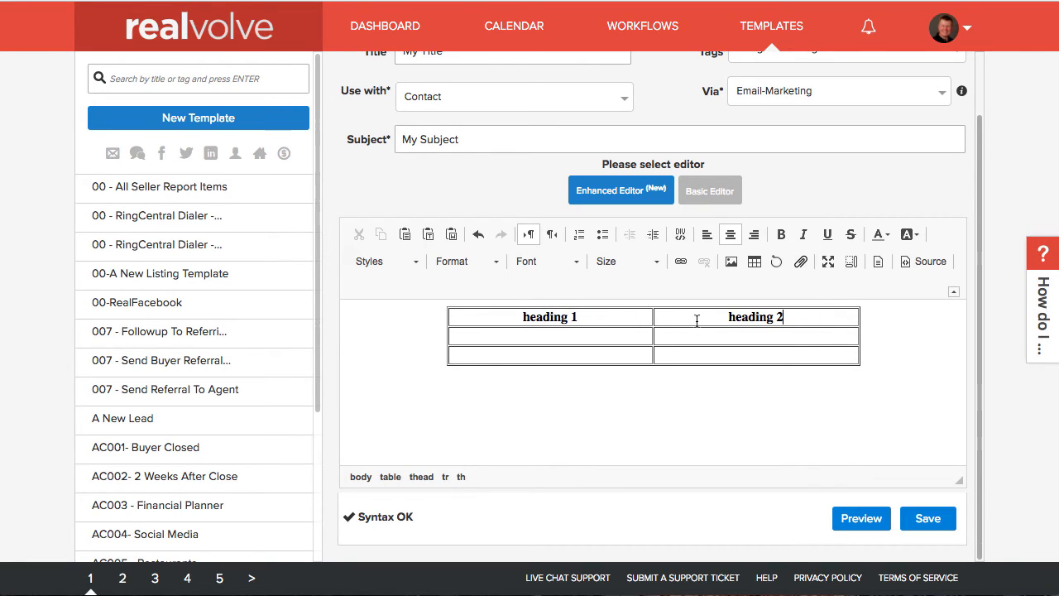
Fill the table's second row with "sdfg sdfg sdfg" in the first column and "sdfgsdgsd" in the second.
{"action": "left_click", "coordinate": [612, 335]}
{"action": "type", "text": "sdfg sdfg sdfg"}
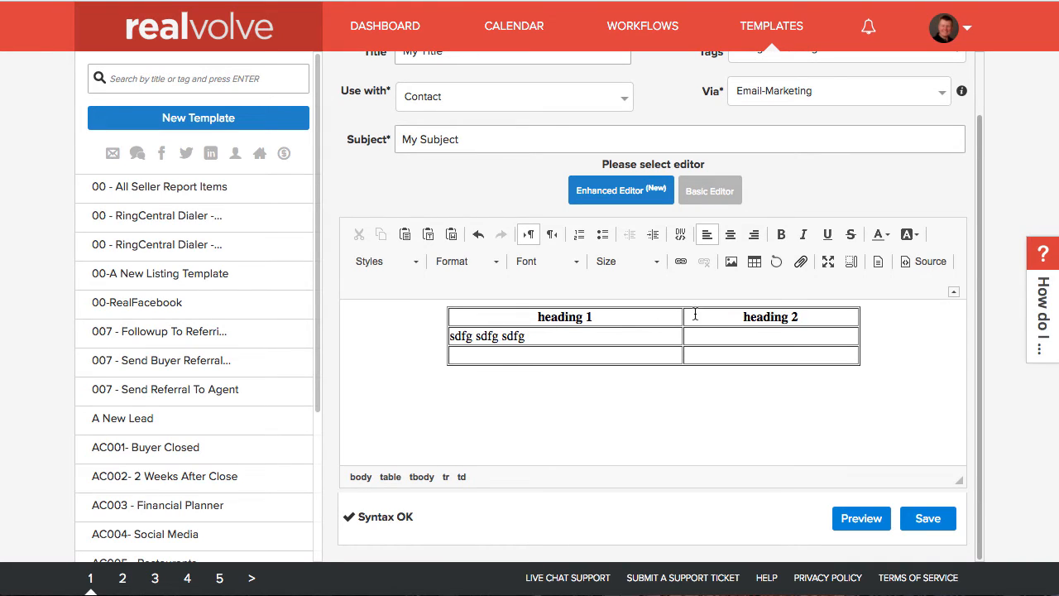
{"action": "left_click", "coordinate": [720, 335]}
{"action": "type", "text": "sdfgsdgsd"}
Review the table's properties, including its size, header, alignment and caption settings, without changing them.
{"action": "left_click", "coordinate": [735, 318]}
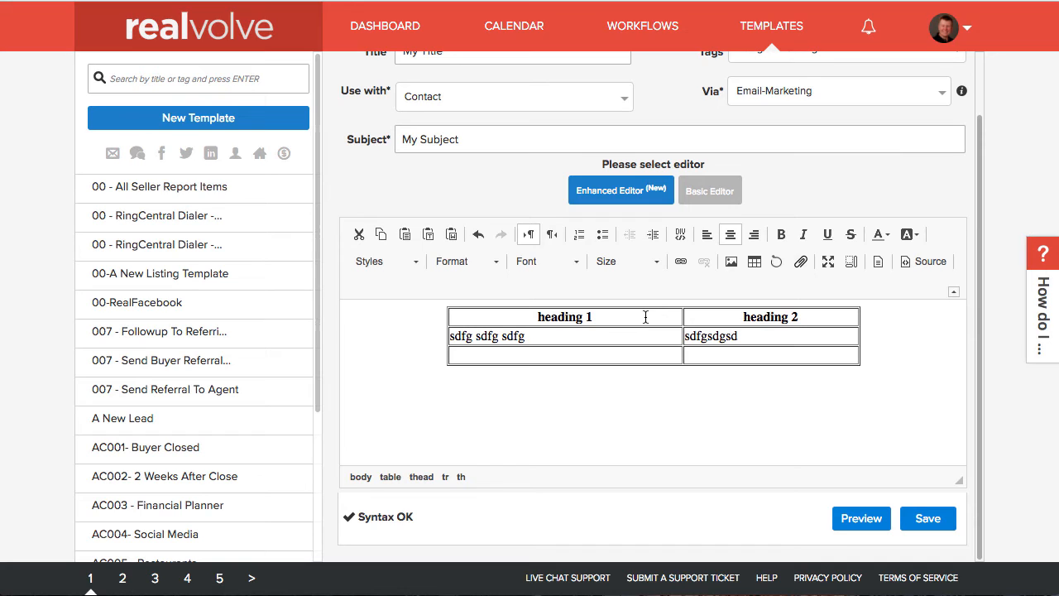
{"action": "right_click", "coordinate": [646, 318]}
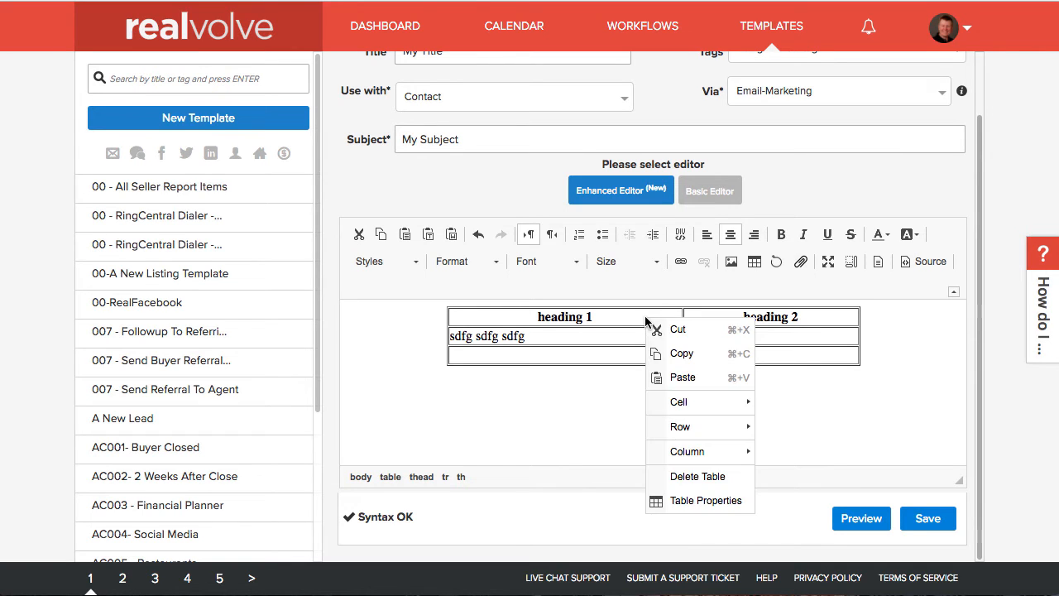
{"action": "left_click", "coordinate": [707, 501]}
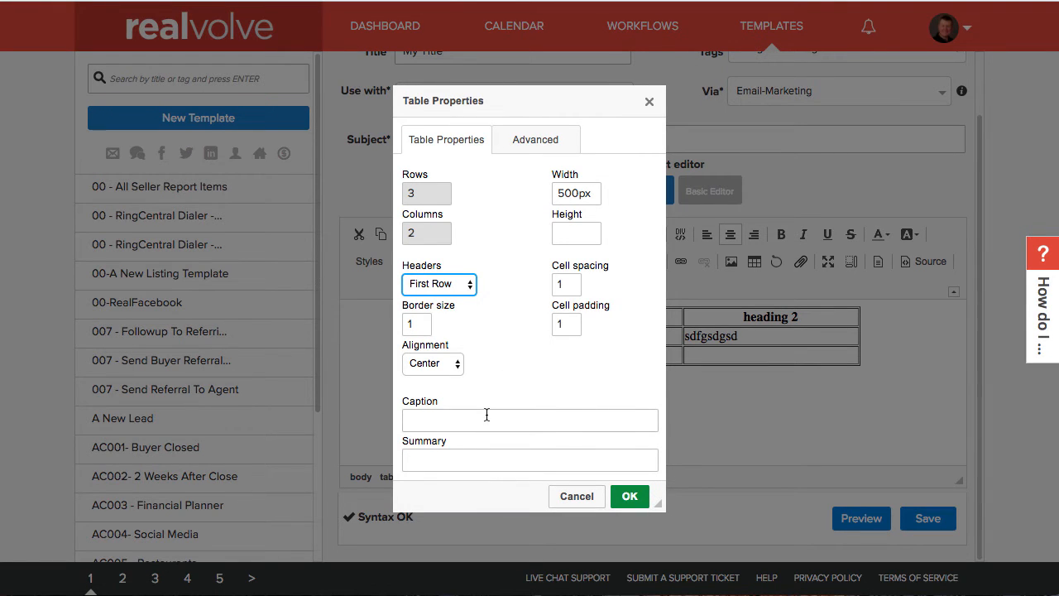
{"action": "left_click", "coordinate": [570, 496]}
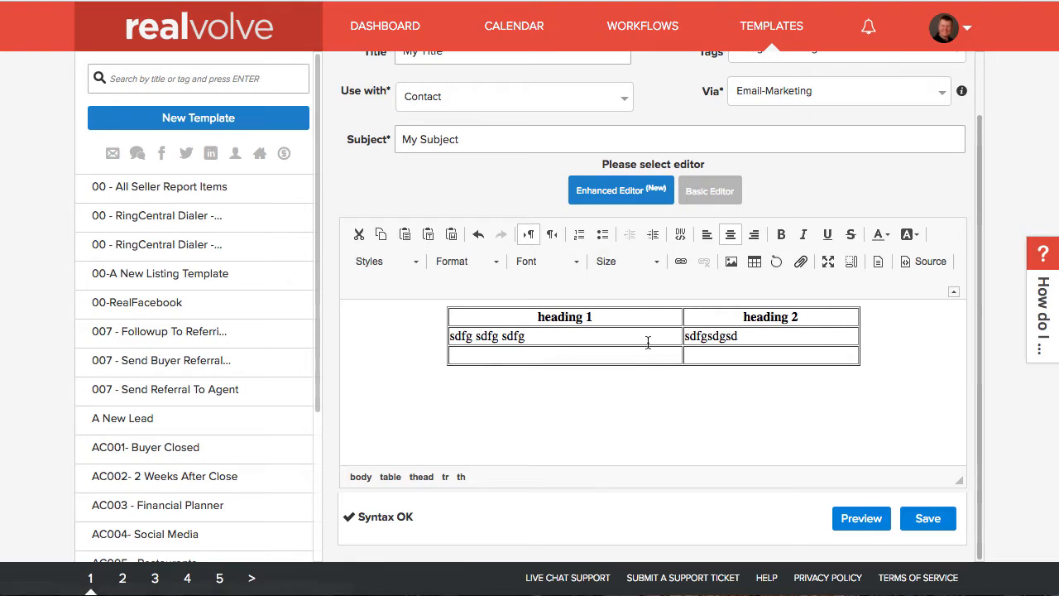
Review the cell commands and the cell properties available for the "heading 2" header cell.
{"action": "left_click_drag", "start_coordinate": [743, 317], "coordinate": [754, 317]}
{"action": "right_click", "coordinate": [754, 317]}
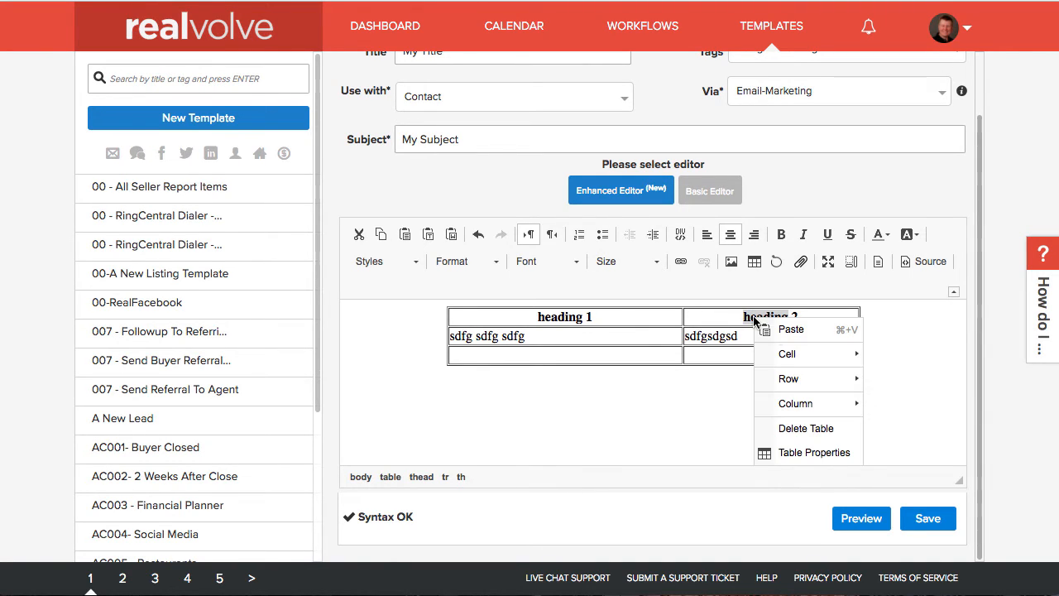
{"action": "mouse_move", "coordinate": [799, 358]}
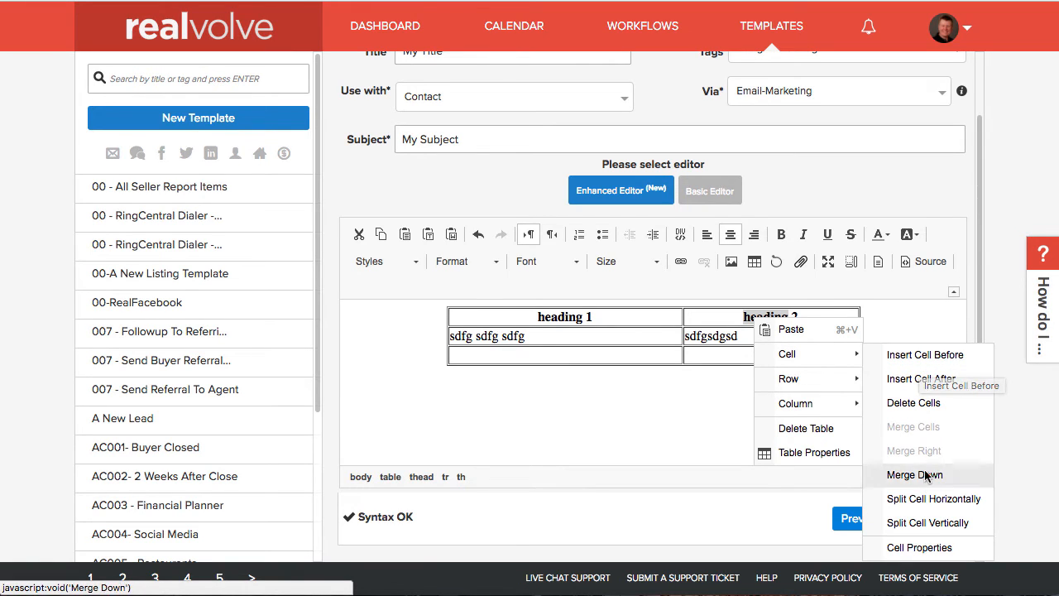
{"action": "left_click", "coordinate": [931, 552]}
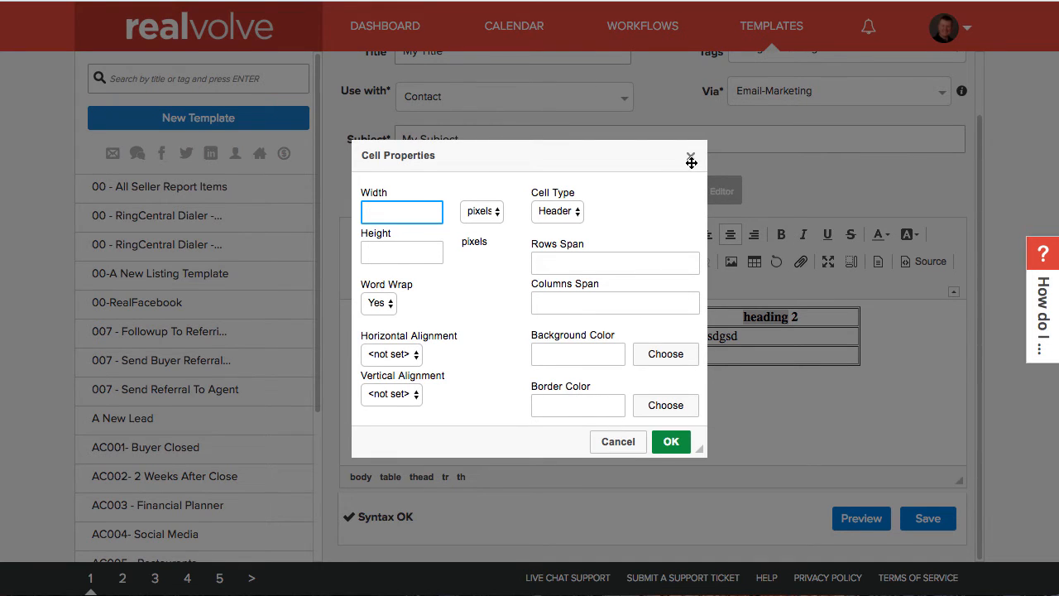
{"action": "left_click", "coordinate": [690, 156]}
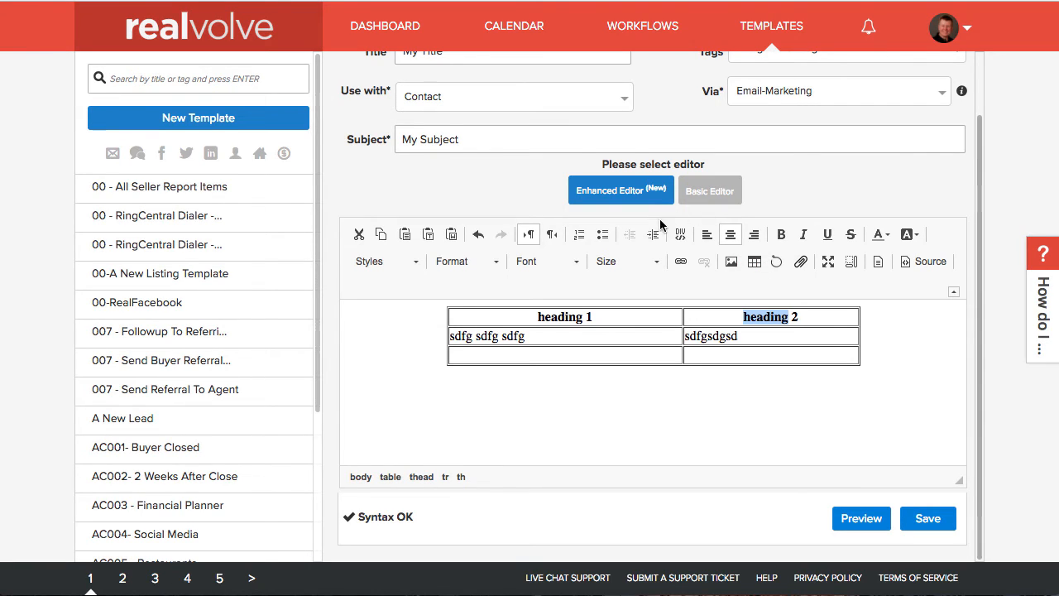
Place the cursor below the table and check the block outlines, turning them on and off again.
{"action": "left_click", "coordinate": [645, 415]}
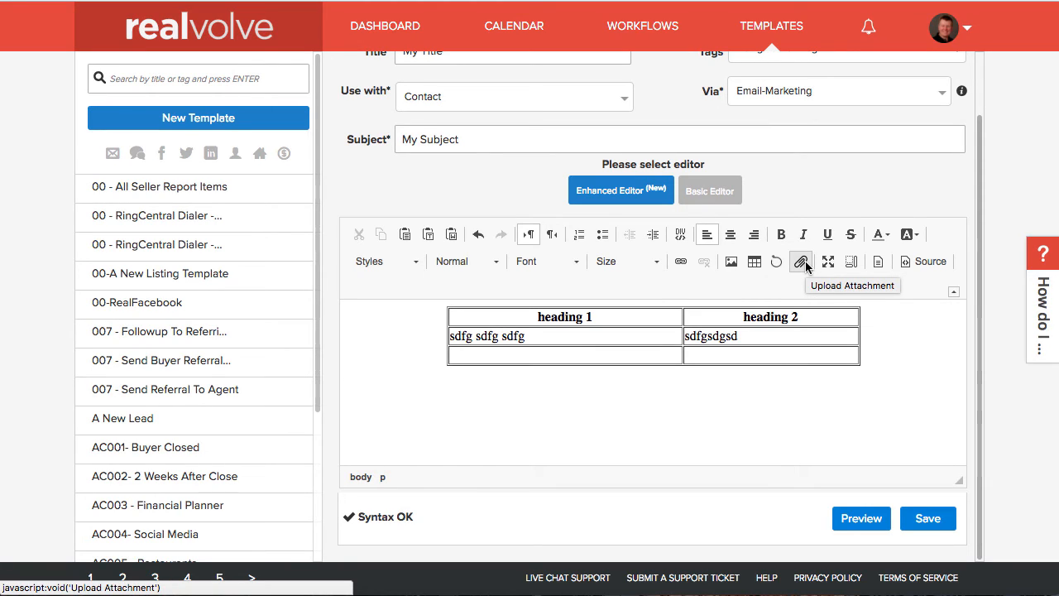
{"action": "left_click", "coordinate": [855, 265]}
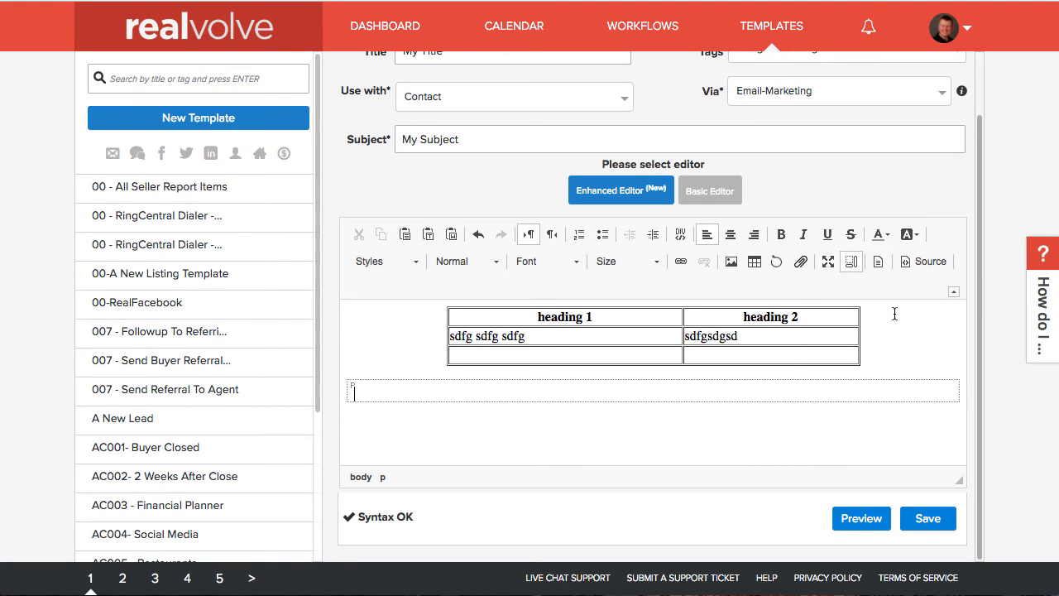
{"action": "left_click", "coordinate": [852, 261]}
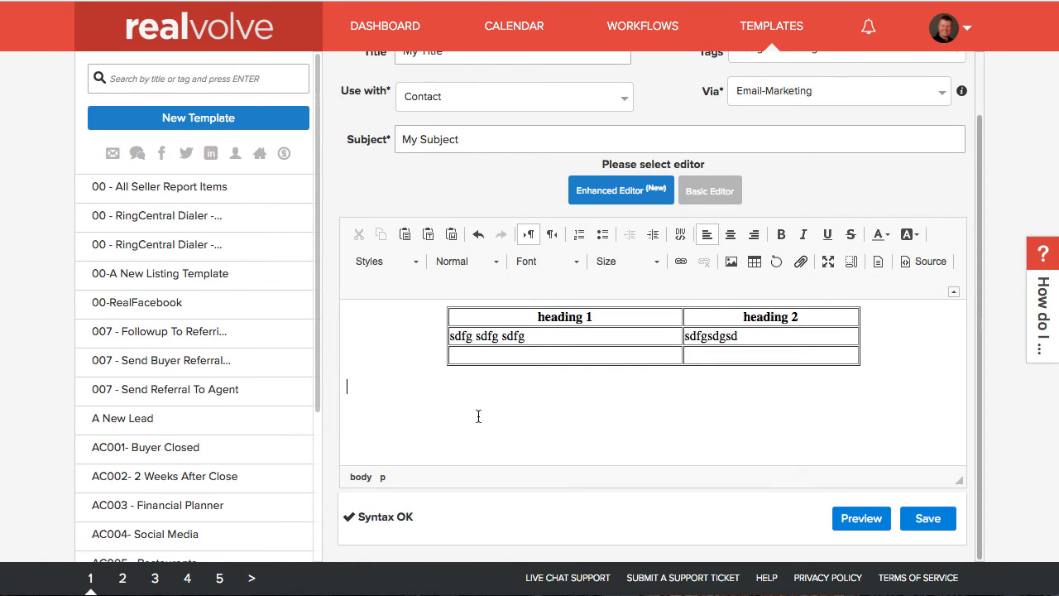
Delete the table from the message body and insert the "Text and Table" content template.
{"action": "left_click_drag", "start_coordinate": [417, 406], "coordinate": [337, 326]}
{"action": "key", "text": "Delete"}
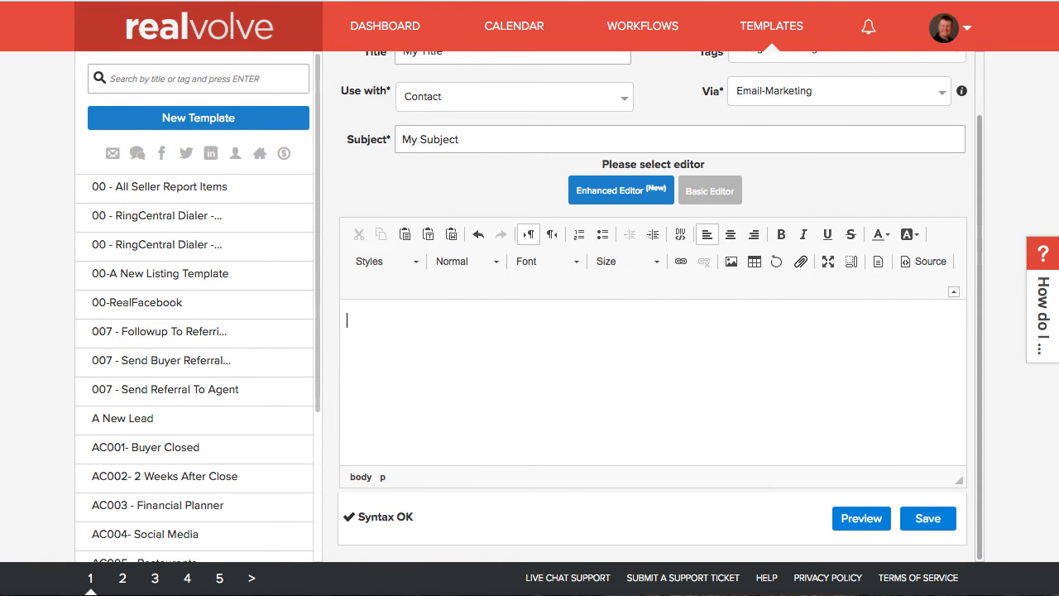
{"action": "left_click", "coordinate": [878, 267]}
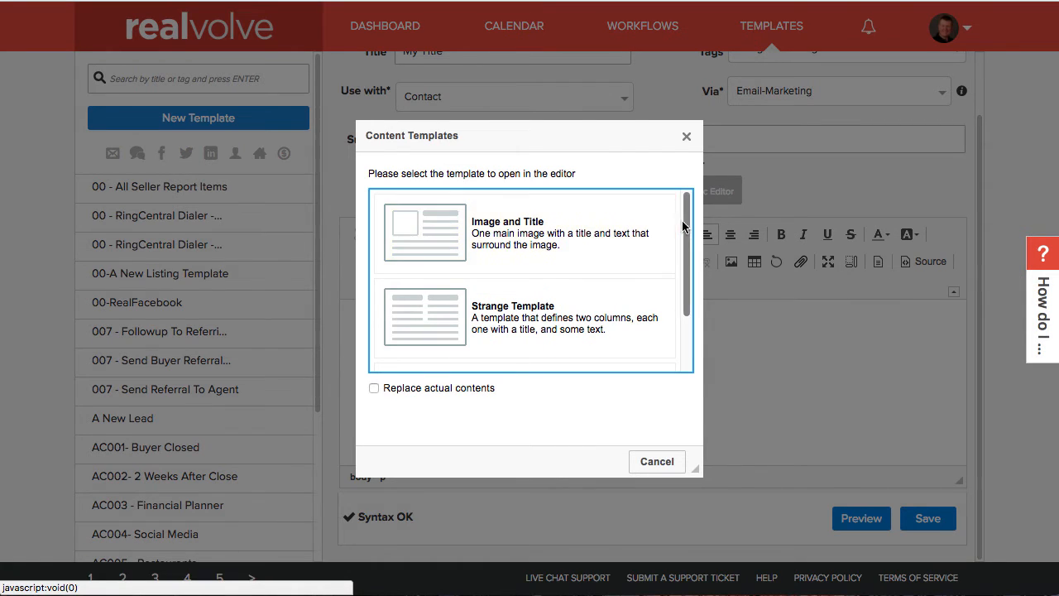
{"action": "left_click_drag", "start_coordinate": [688, 211], "coordinate": [691, 292]}
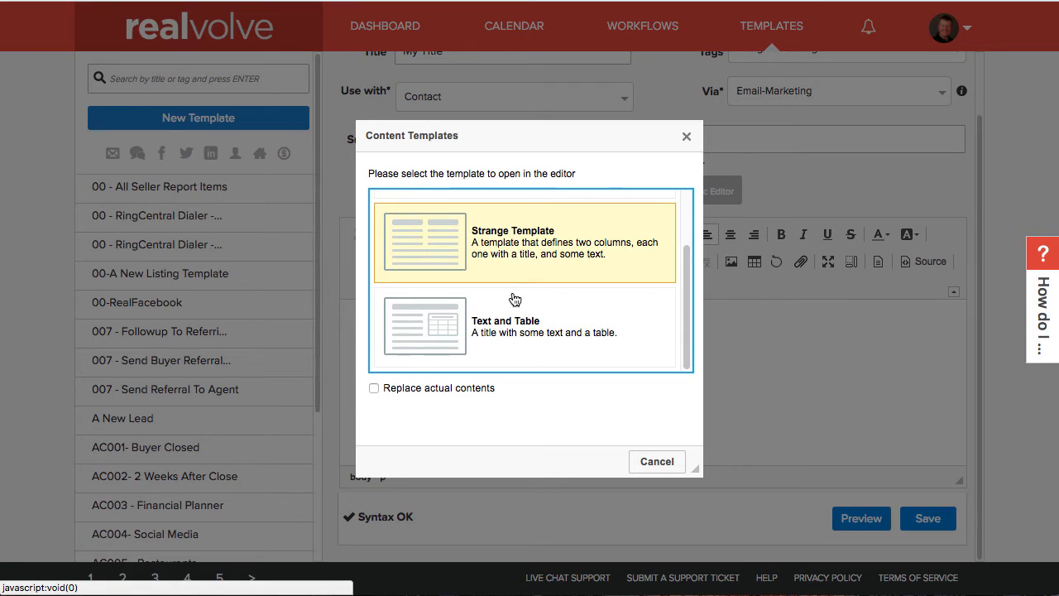
{"action": "left_click", "coordinate": [511, 329]}
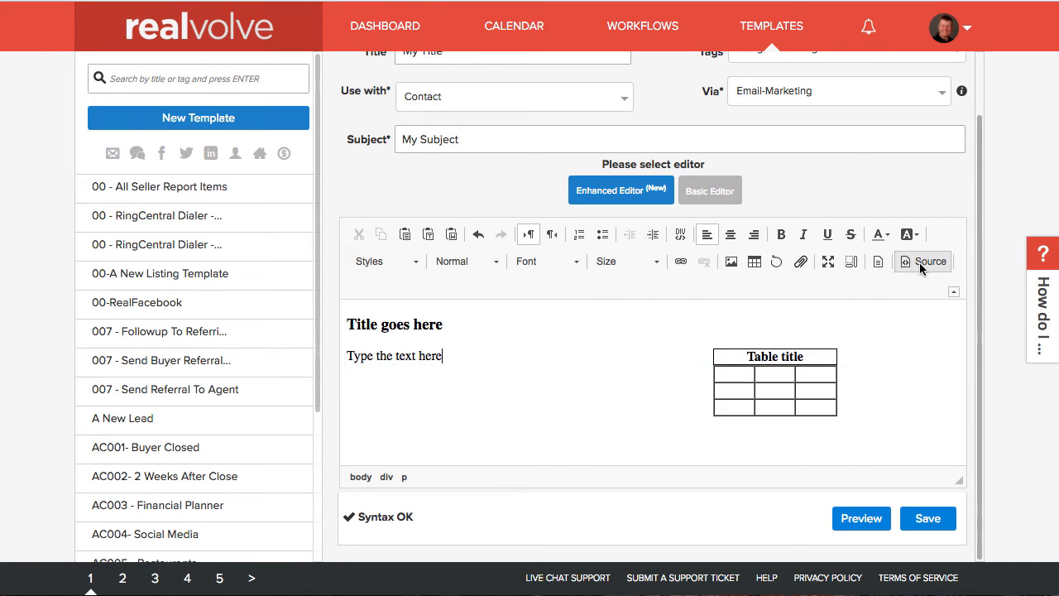
Examine the block structure of the title, text and table by temporarily showing the block outlines.
{"action": "left_click", "coordinate": [851, 261]}
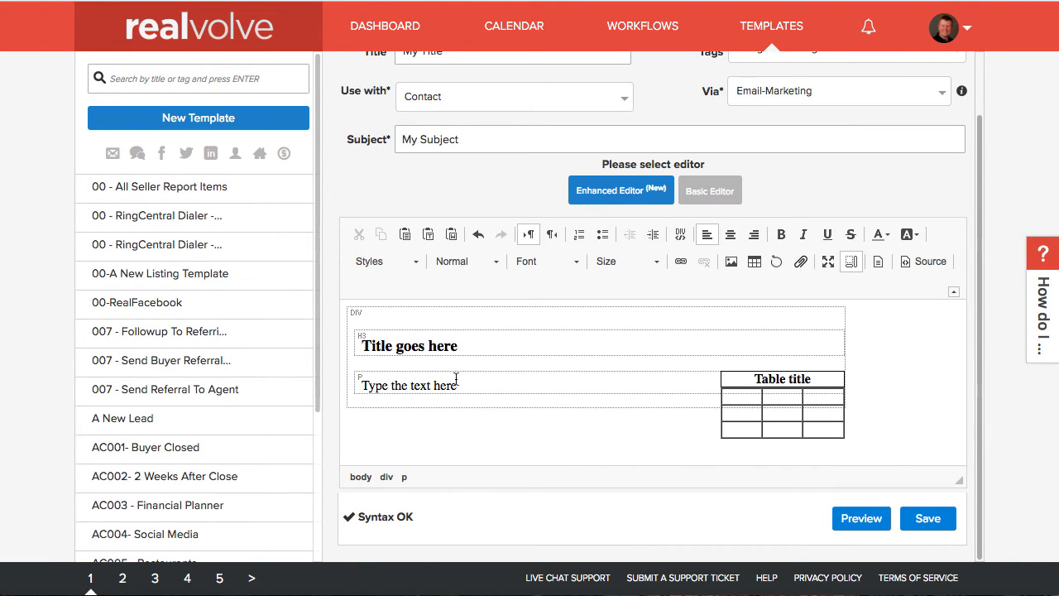
{"action": "left_click", "coordinate": [513, 349]}
{"action": "left_click", "coordinate": [510, 382]}
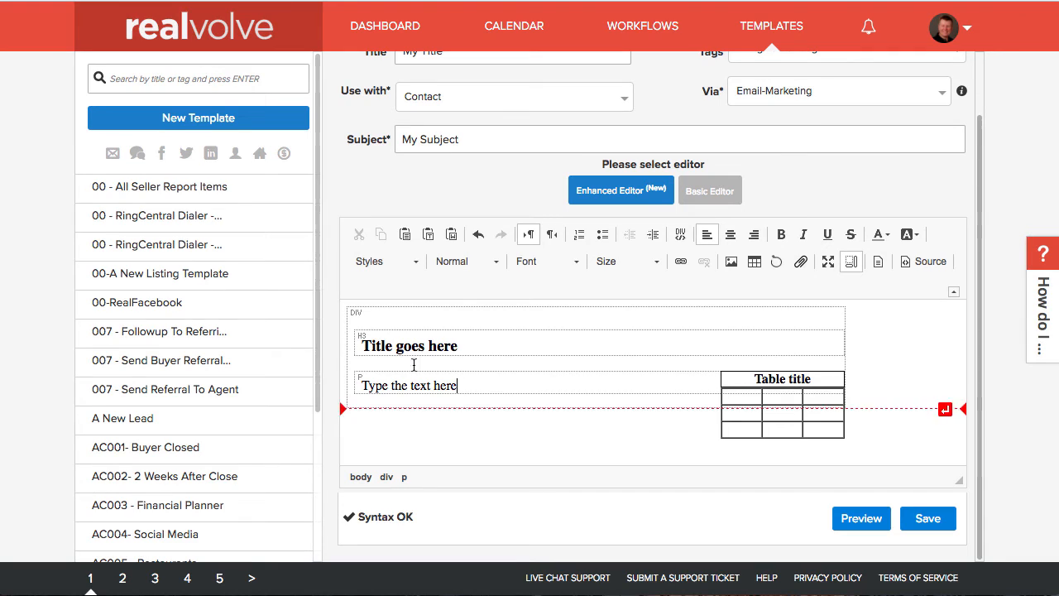
{"action": "left_click", "coordinate": [856, 261]}
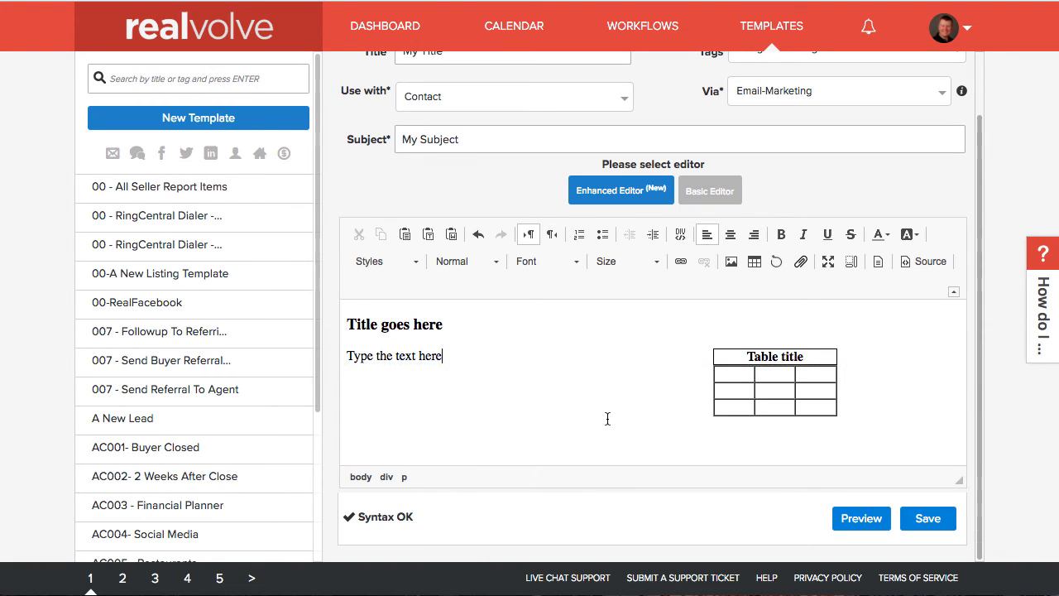
Clear all content from the message body and check it for leftover blocks with the block outlines.
{"action": "key", "text": "ctrl+a"}
{"action": "key", "text": "Delete"}
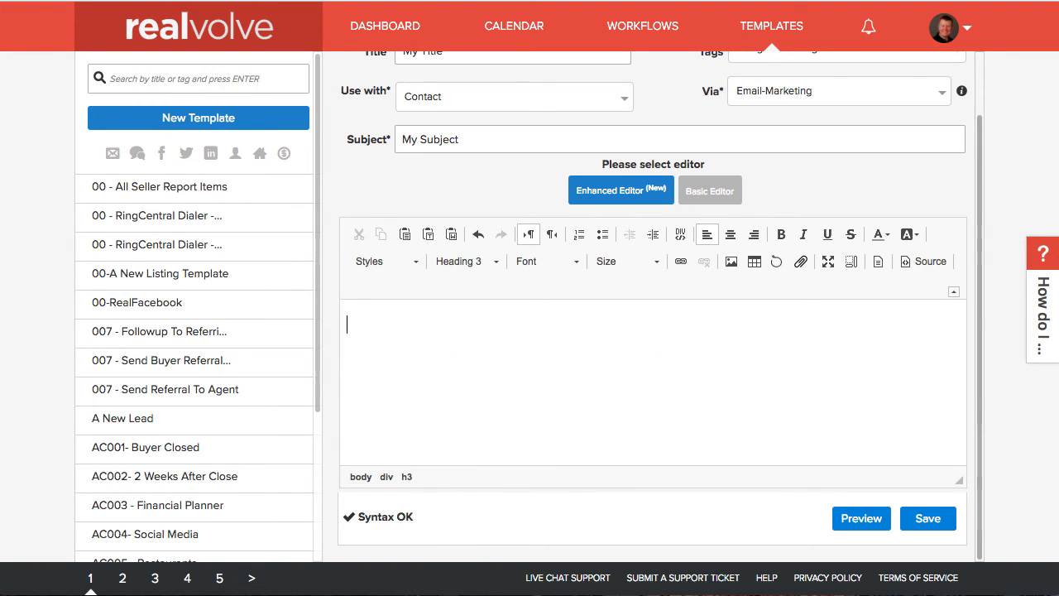
{"action": "left_click", "coordinate": [852, 263]}
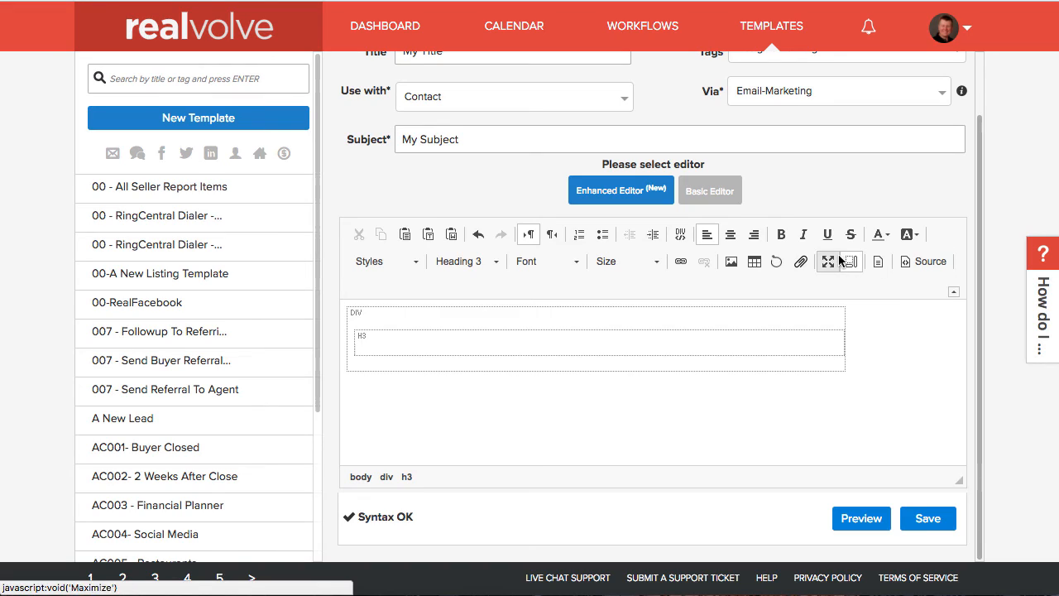
{"action": "left_click", "coordinate": [852, 263]}
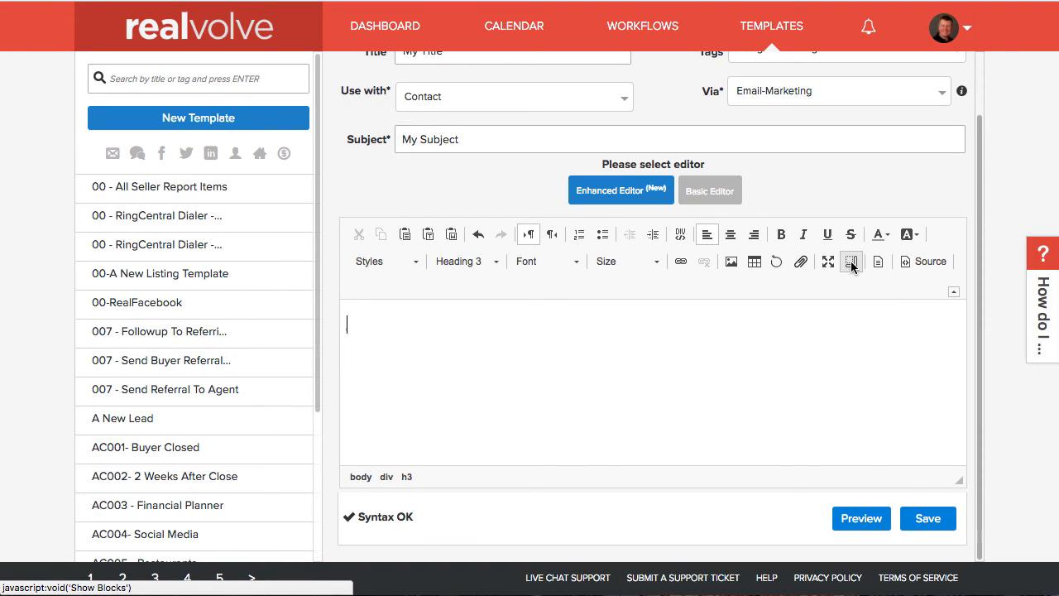
Switch the message body to its HTML source and delete all of the code.
{"action": "left_click", "coordinate": [930, 264]}
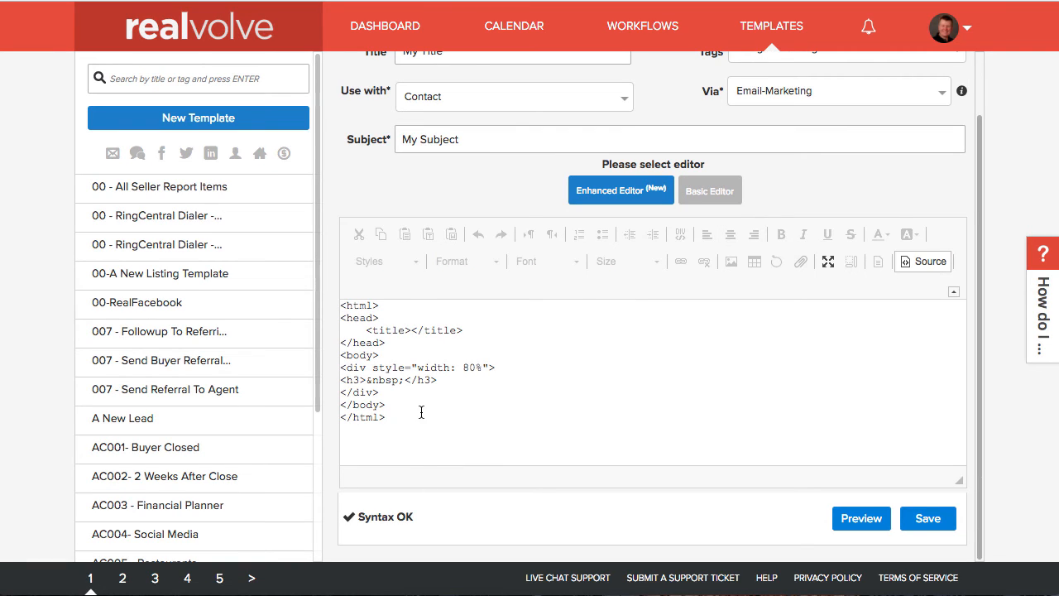
{"action": "left_click_drag", "start_coordinate": [414, 414], "coordinate": [272, 277]}
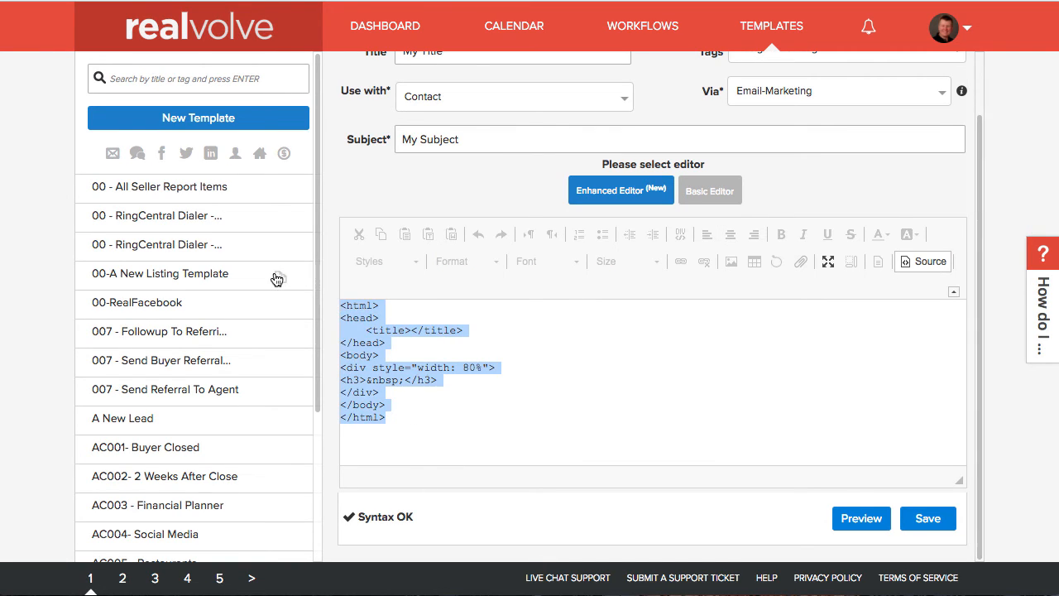
{"action": "key", "text": "BackSpace"}
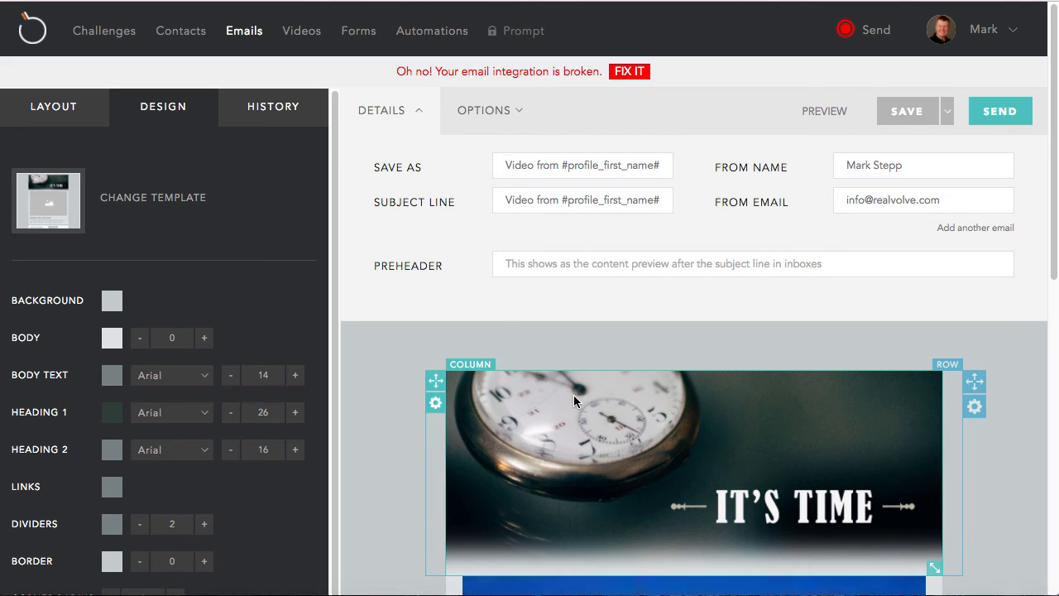
Switch to the external email builder and examine the email design from the header image down to the contact footer.
{"action": "scroll", "coordinate": [616, 398], "scroll_direction": "down", "scroll_amount": 5}
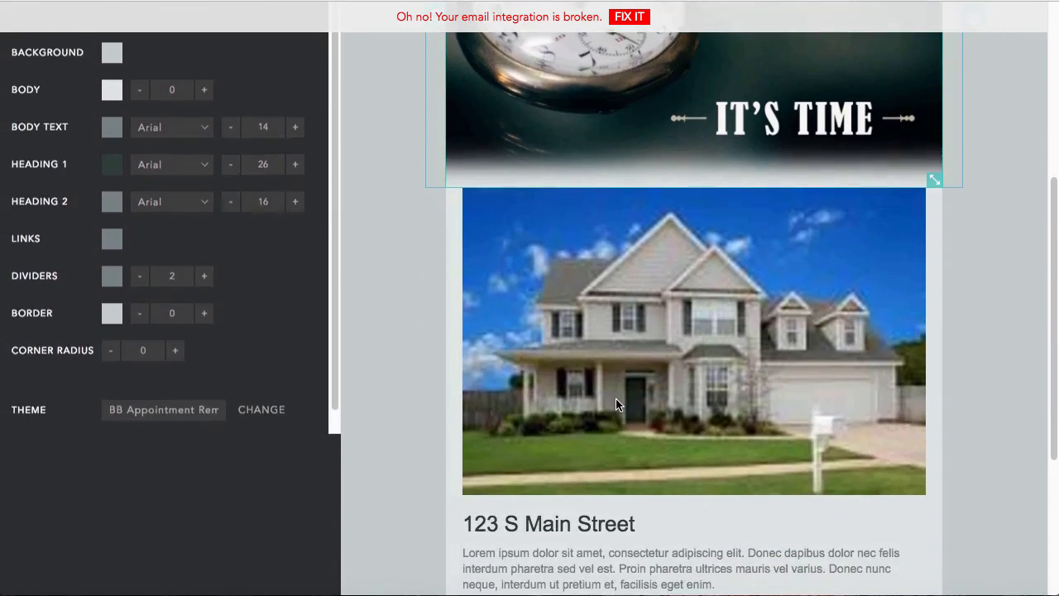
{"action": "scroll", "coordinate": [615, 404], "scroll_direction": "down", "scroll_amount": 3}
{"action": "scroll", "coordinate": [615, 404], "scroll_direction": "up", "scroll_amount": 4}
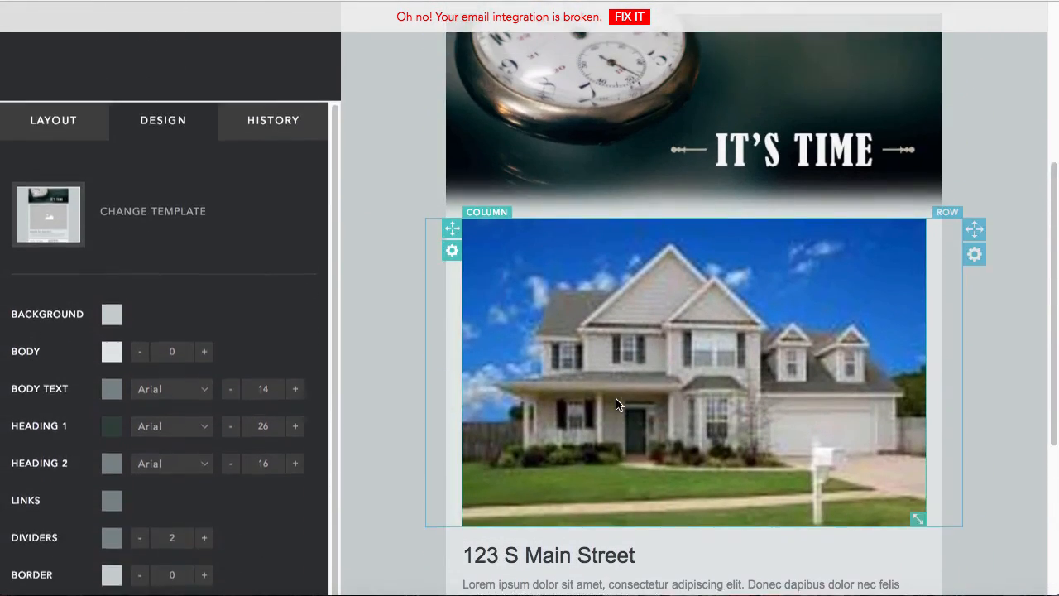
{"action": "scroll", "coordinate": [616, 403], "scroll_direction": "up", "scroll_amount": 2}
{"action": "scroll", "coordinate": [617, 402], "scroll_direction": "down", "scroll_amount": 1}
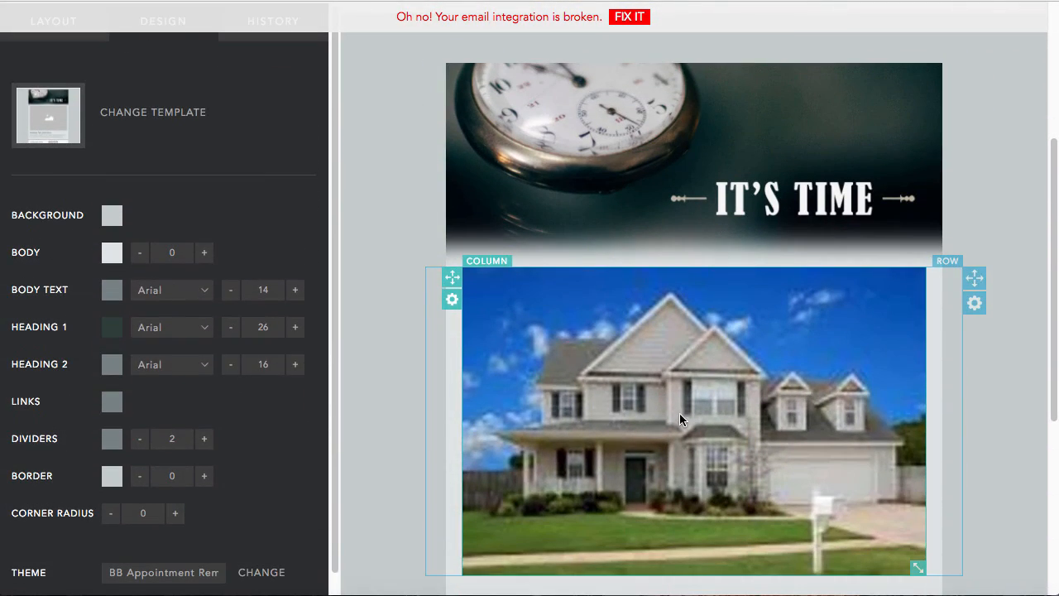
{"action": "scroll", "coordinate": [680, 413], "scroll_direction": "down", "scroll_amount": 5}
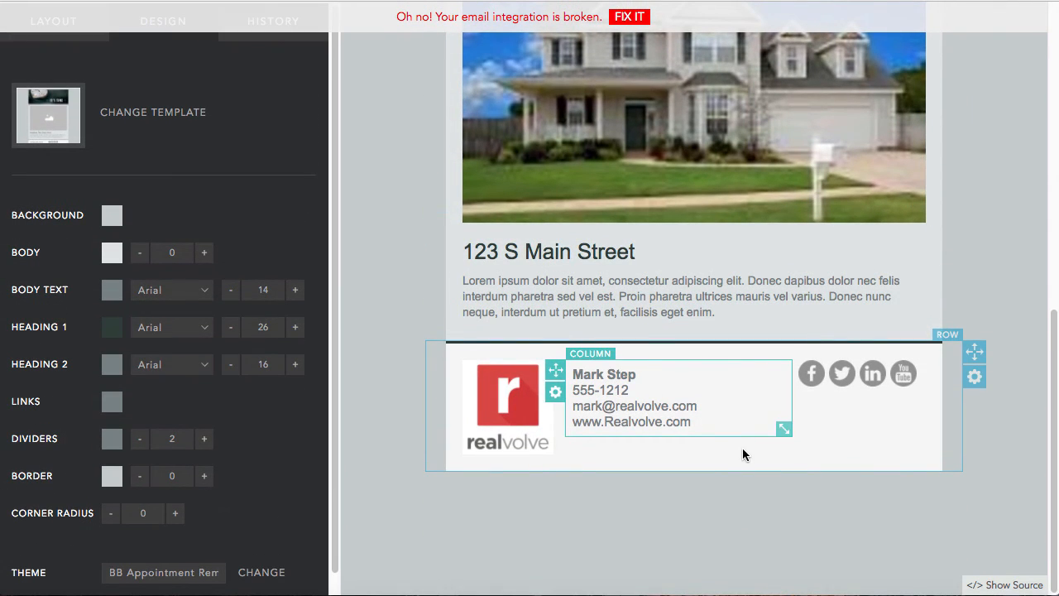
{"action": "scroll", "coordinate": [808, 169], "scroll_direction": "up", "scroll_amount": 1}
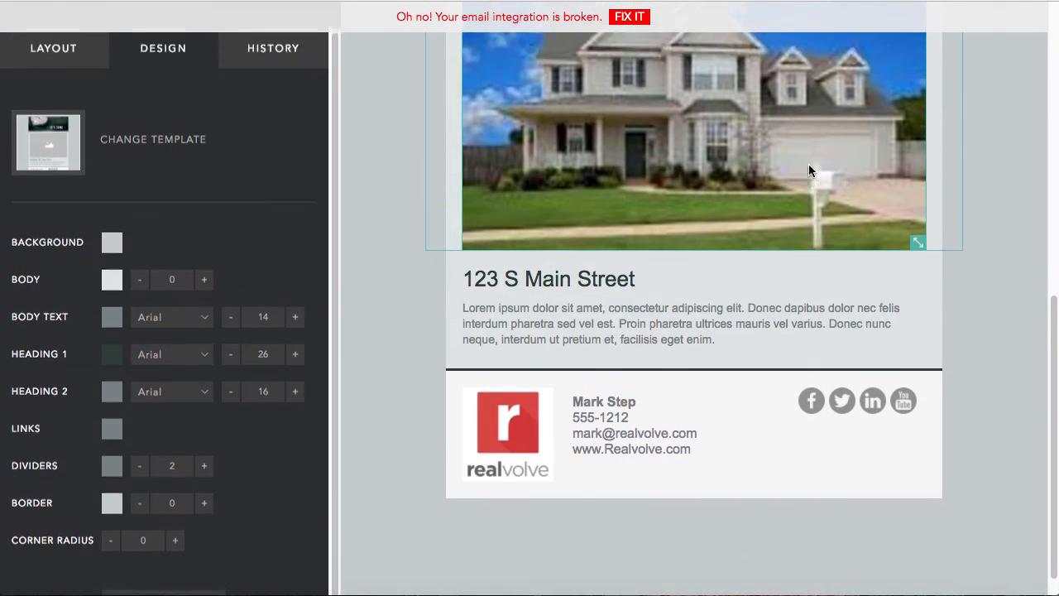
{"action": "scroll", "coordinate": [809, 166], "scroll_direction": "up", "scroll_amount": 10}
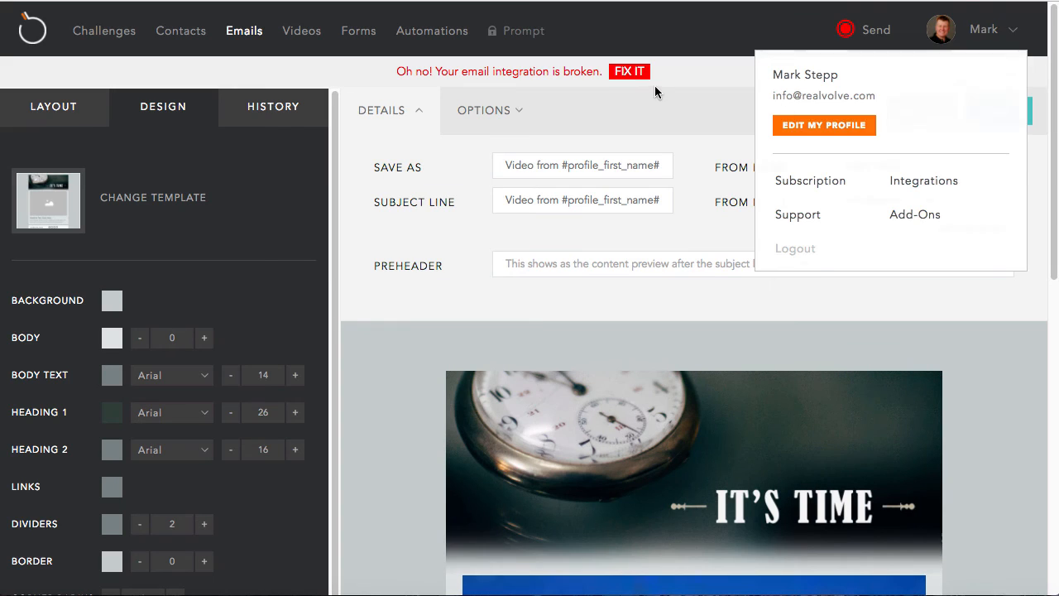
Copy the designed email to the clipboard using the builder's save options.
{"action": "left_click", "coordinate": [948, 112]}
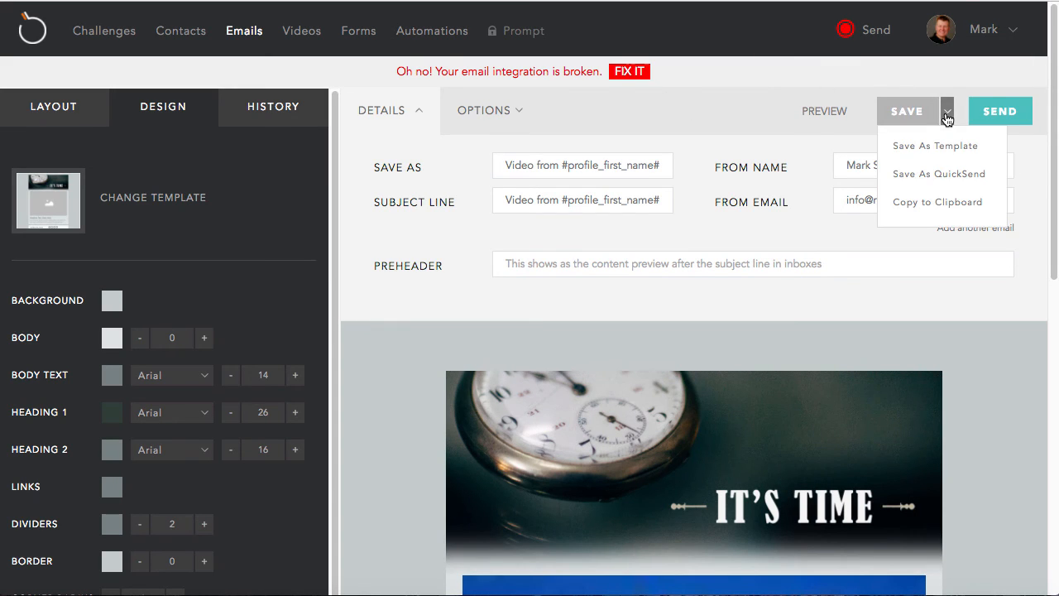
{"action": "left_click", "coordinate": [952, 207]}
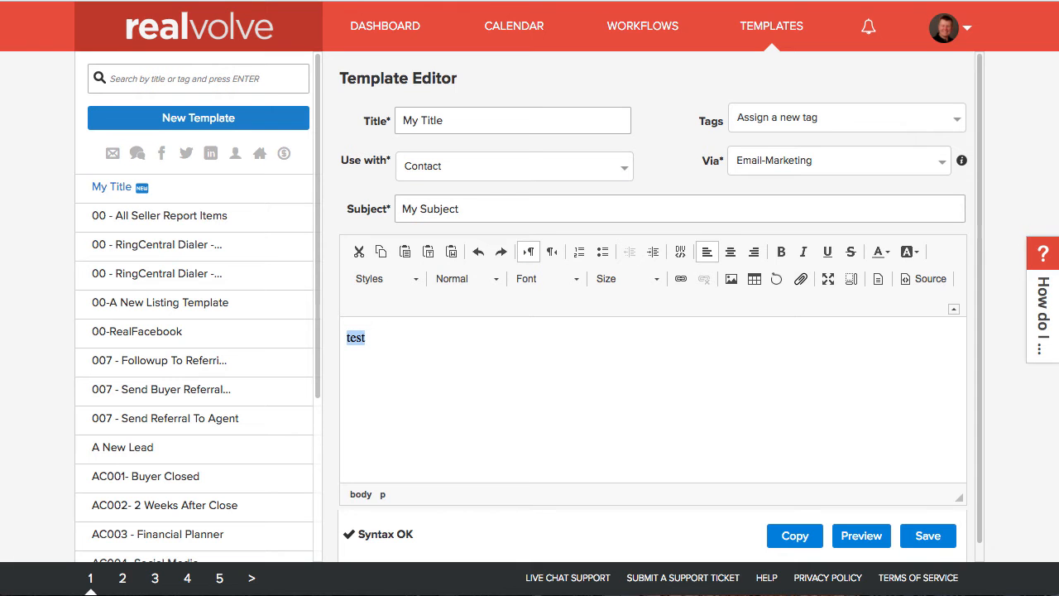
Show the HTML source of the My Title template's message and remove all of its existing code.
{"action": "left_click", "coordinate": [943, 285]}
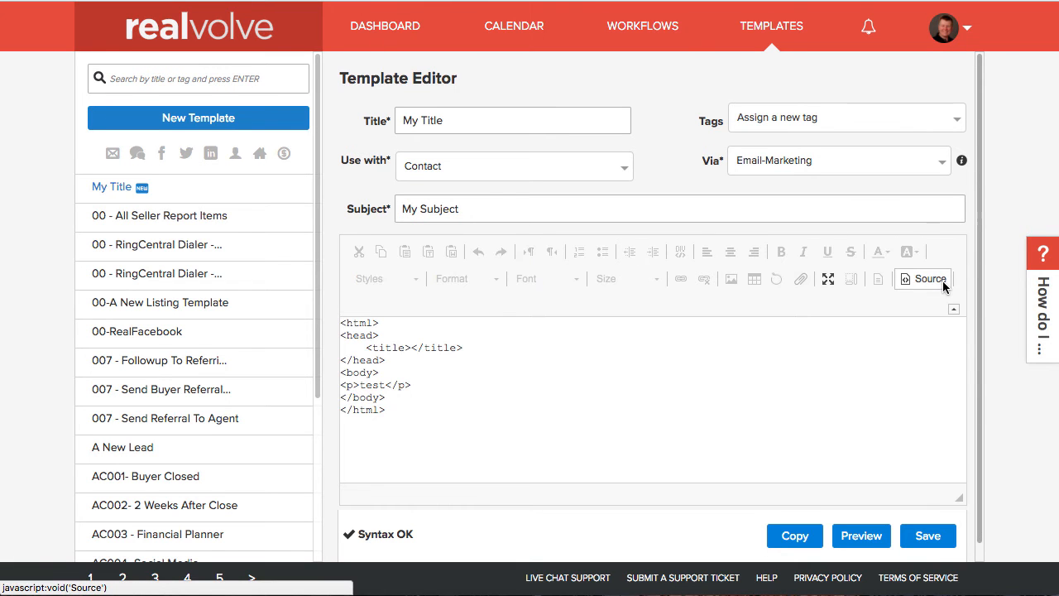
{"action": "left_click", "coordinate": [489, 408]}
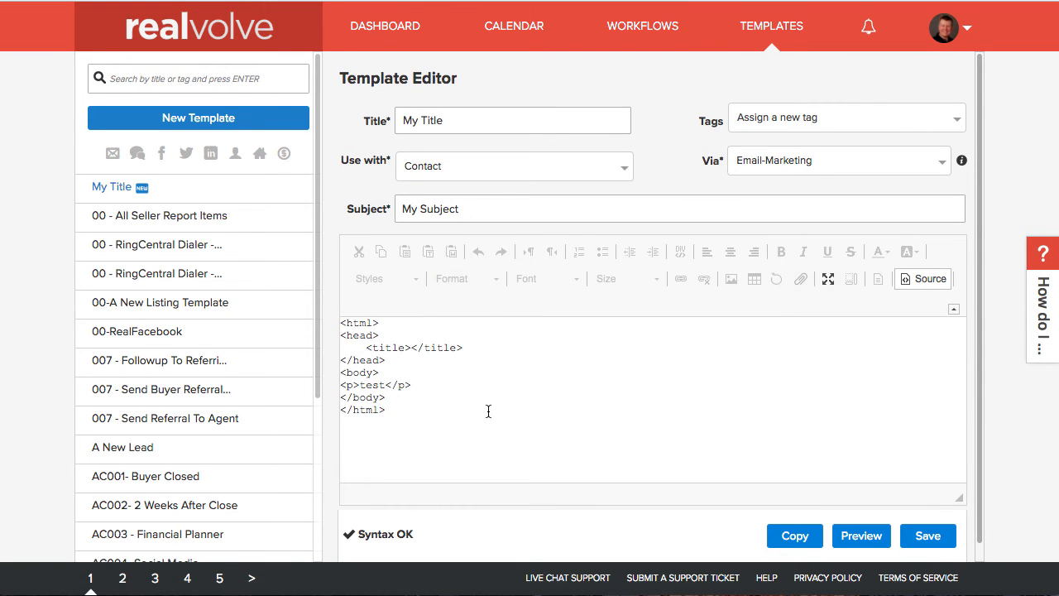
{"action": "key", "text": "ctrl+a"}
{"action": "key", "text": "BackSpace"}
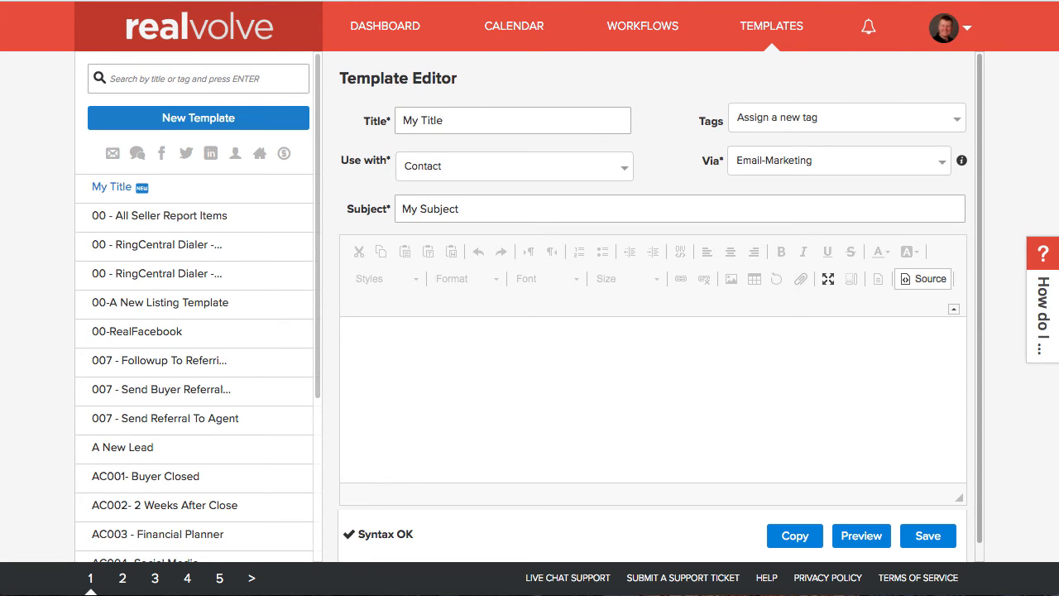
Paste the copied email code into the empty HTML source and return the message body to its formatted view.
{"action": "right_click", "coordinate": [388, 397]}
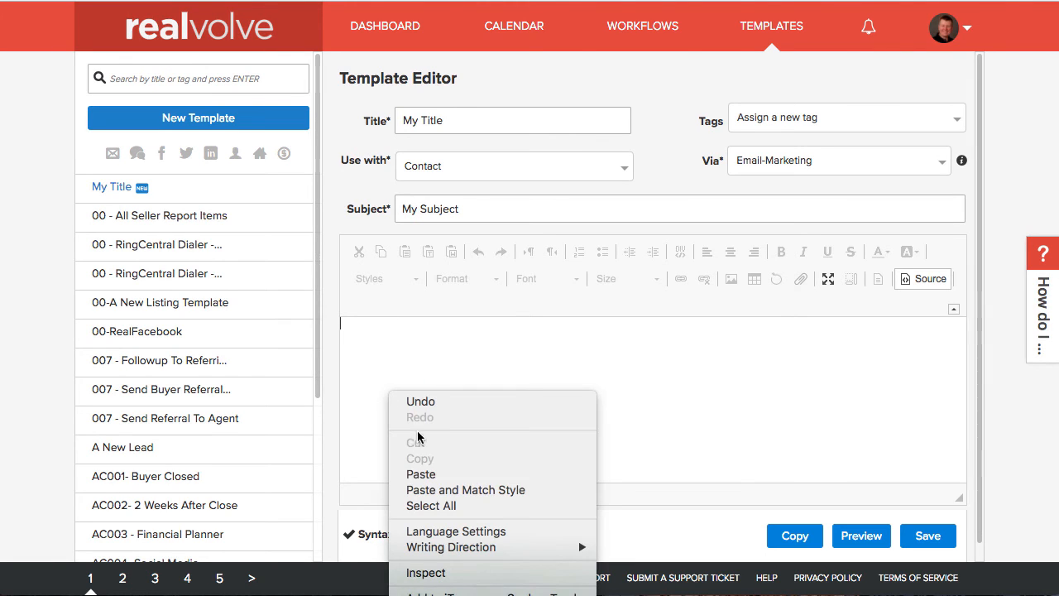
{"action": "left_click", "coordinate": [436, 470]}
{"action": "left_click", "coordinate": [925, 279]}
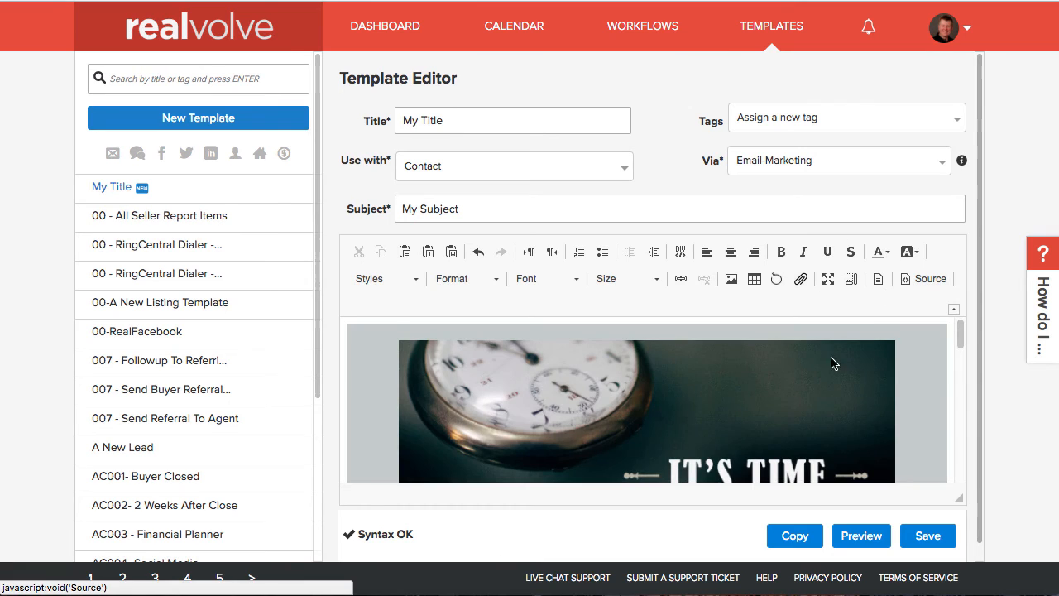
Review the imported email from its header image down to the property section, and save the template.
{"action": "scroll", "coordinate": [823, 374], "scroll_direction": "down", "scroll_amount": 5}
{"action": "scroll", "coordinate": [823, 374], "scroll_direction": "down", "scroll_amount": 5}
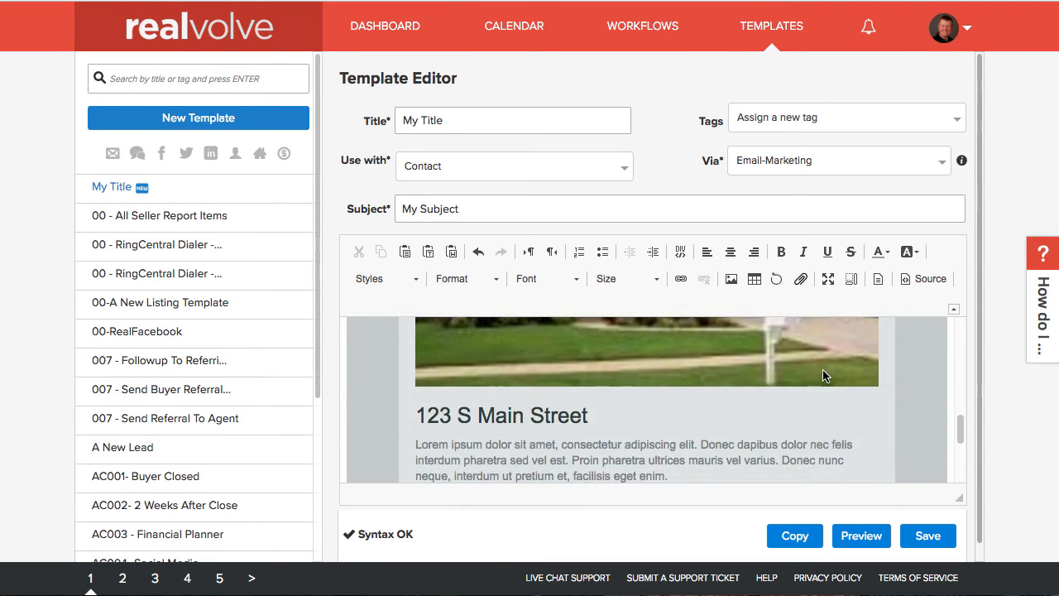
{"action": "scroll", "coordinate": [824, 376], "scroll_direction": "up", "scroll_amount": 1}
{"action": "scroll", "coordinate": [824, 375], "scroll_direction": "up", "scroll_amount": 9}
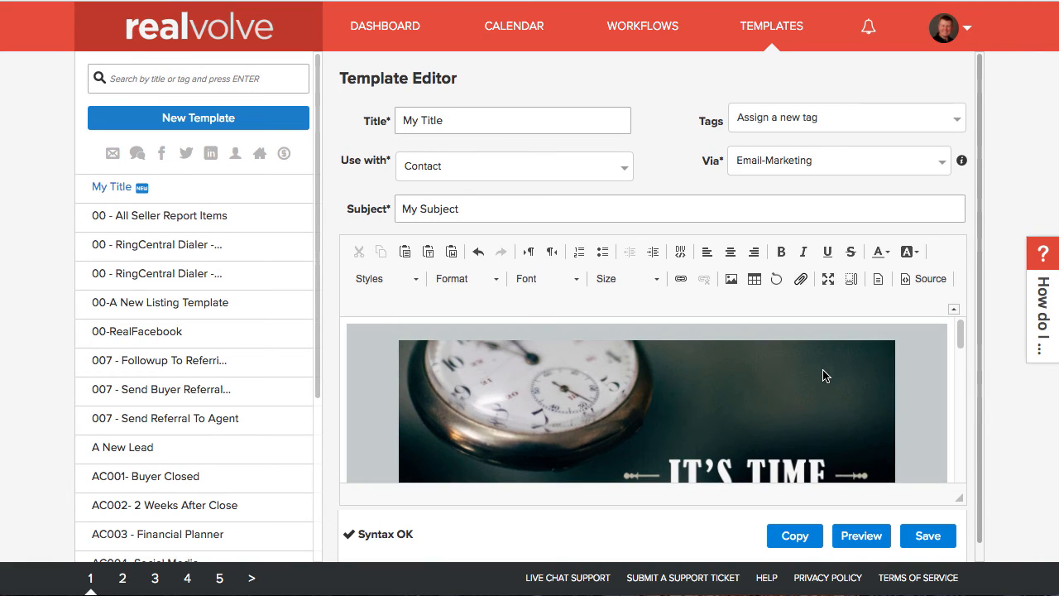
{"action": "left_click", "coordinate": [928, 538]}
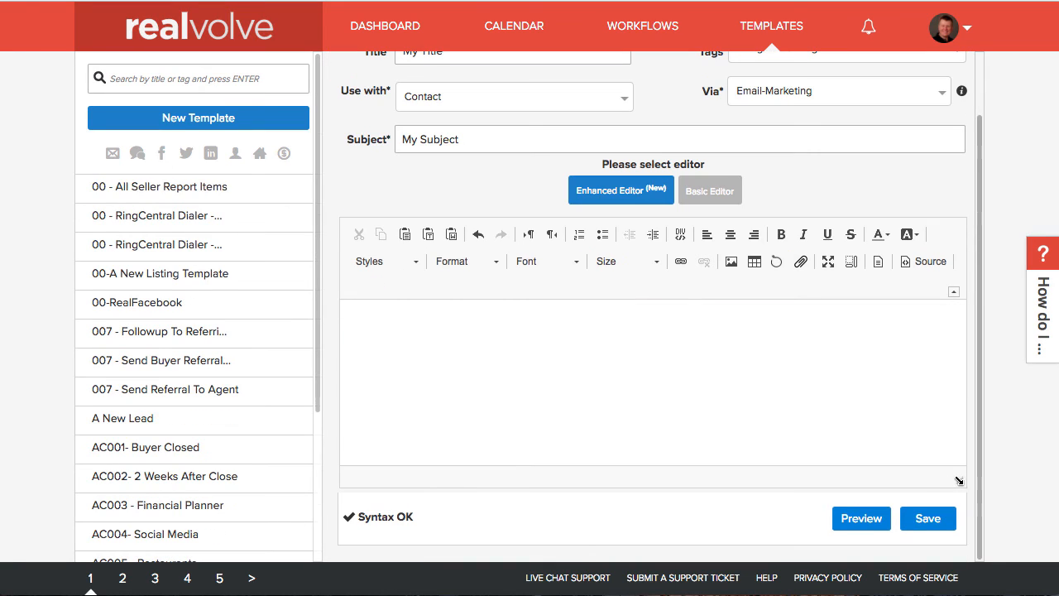
Enlarge the empty message body by stretching its lower edge downward.
{"action": "mouse_move", "coordinate": [959, 484]}
{"action": "left_mouse_down"}
{"action": "mouse_move", "coordinate": [960, 573]}
{"action": "mouse_move", "coordinate": [944, 384]}
{"action": "mouse_move", "coordinate": [945, 491]}
{"action": "left_mouse_up"}
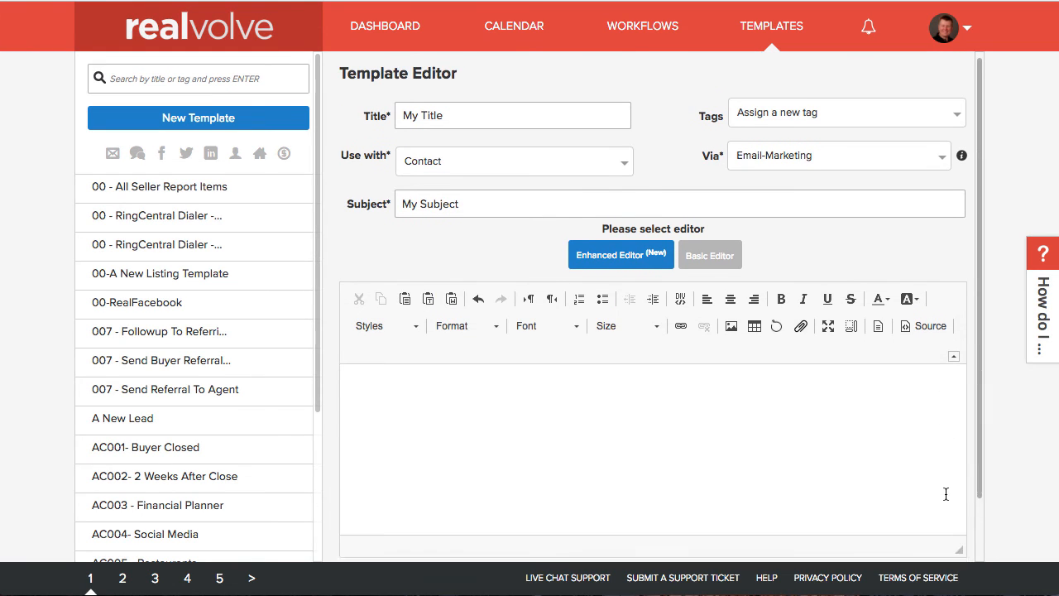
{"action": "scroll", "coordinate": [983, 415], "scroll_direction": "down", "scroll_amount": 4}
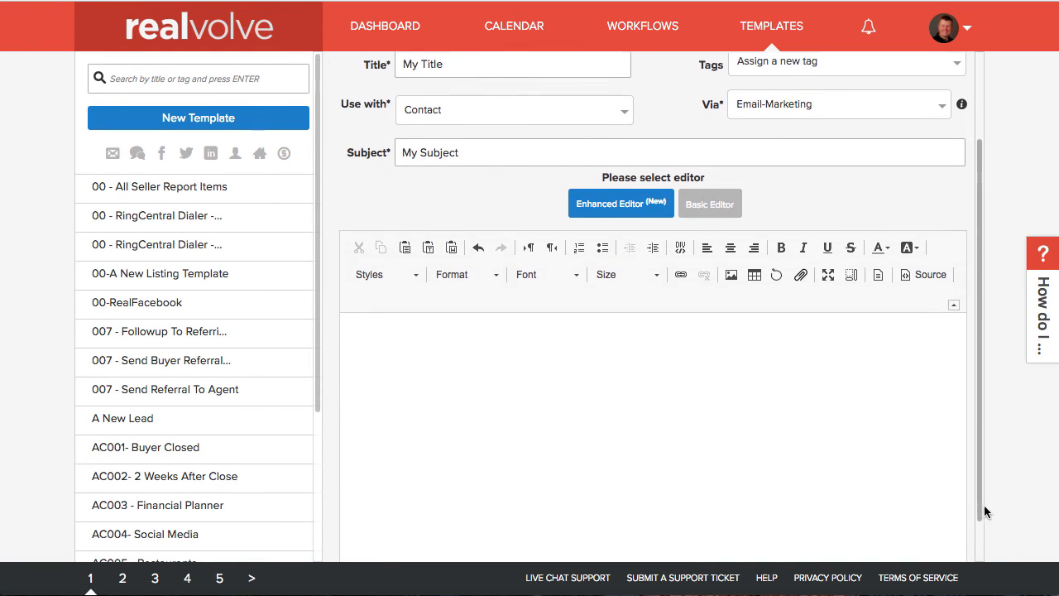
{"action": "left_click_drag", "start_coordinate": [962, 481], "coordinate": [969, 584]}
{"action": "scroll", "coordinate": [983, 457], "scroll_direction": "down", "scroll_amount": 3}
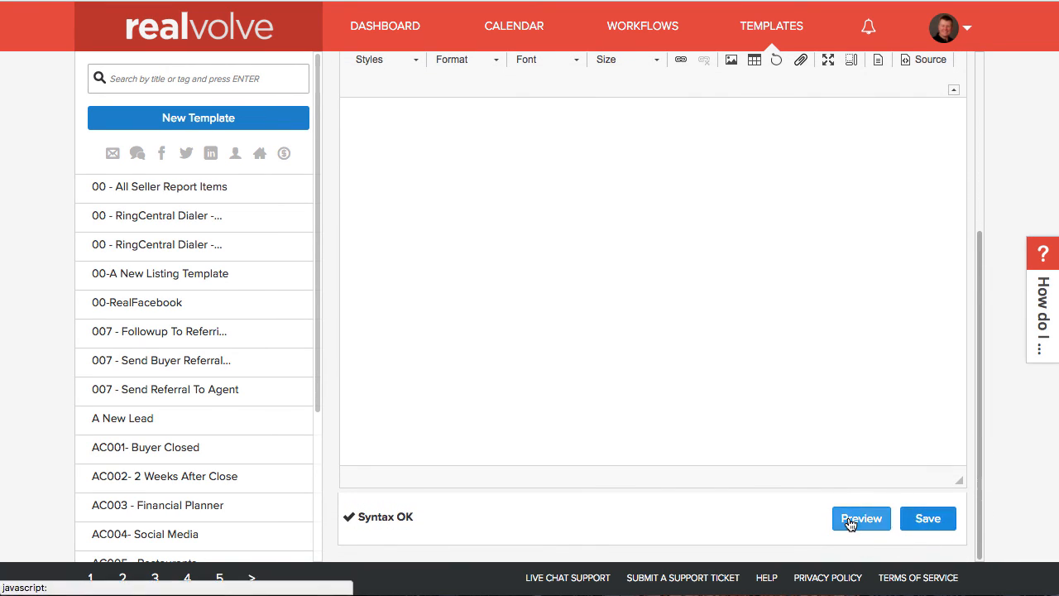
Enter "test" in the message body with the Enhanced Editor selected, and save the My Title template.
{"action": "left_click", "coordinate": [690, 265]}
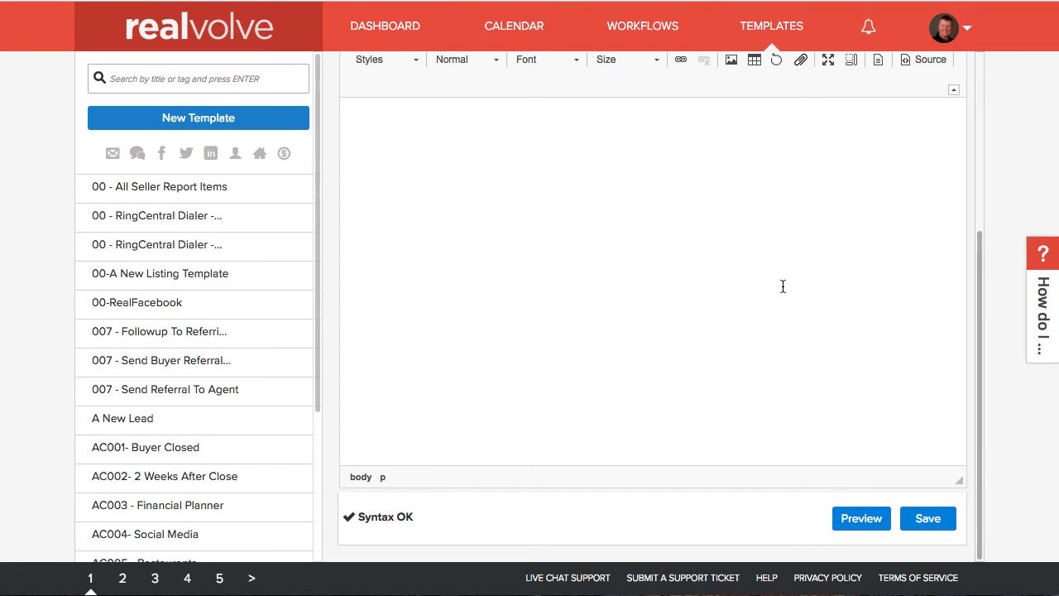
{"action": "left_click_drag", "start_coordinate": [980, 266], "coordinate": [981, 126]}
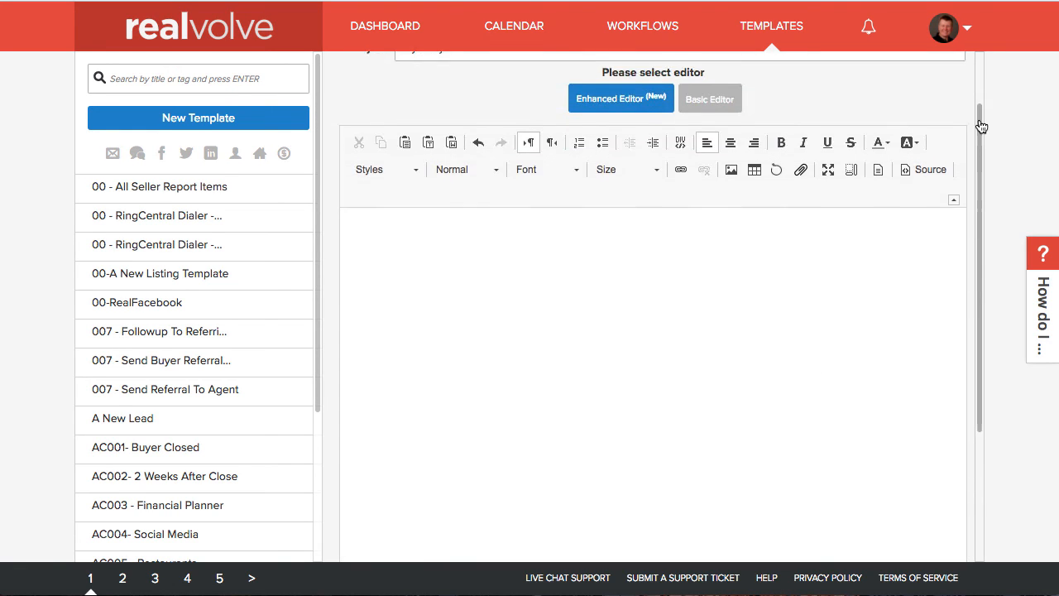
{"action": "scroll", "coordinate": [981, 125], "scroll_direction": "up", "scroll_amount": 3}
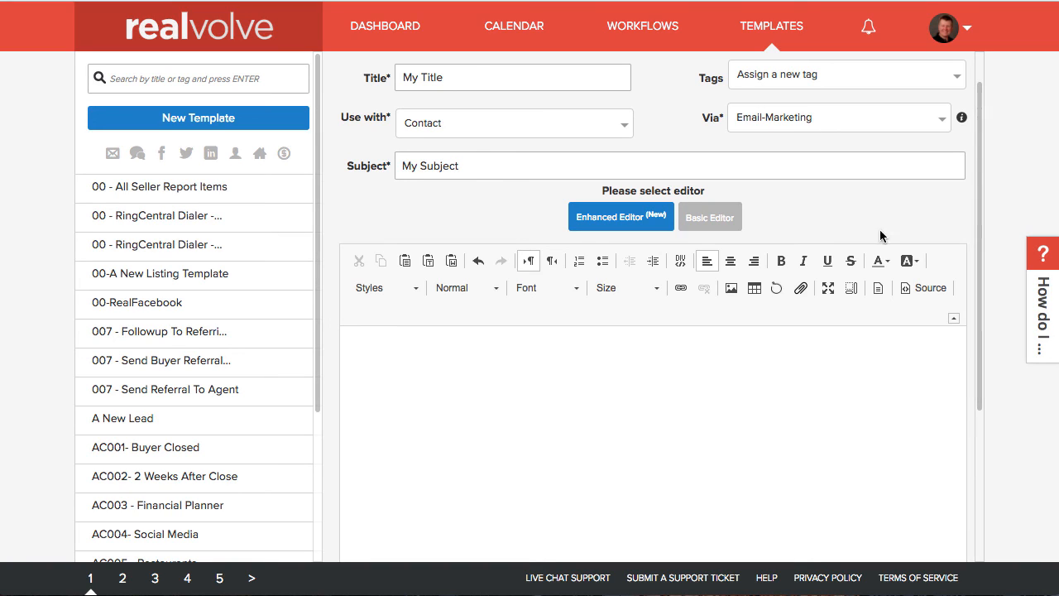
{"action": "type", "text": "test"}
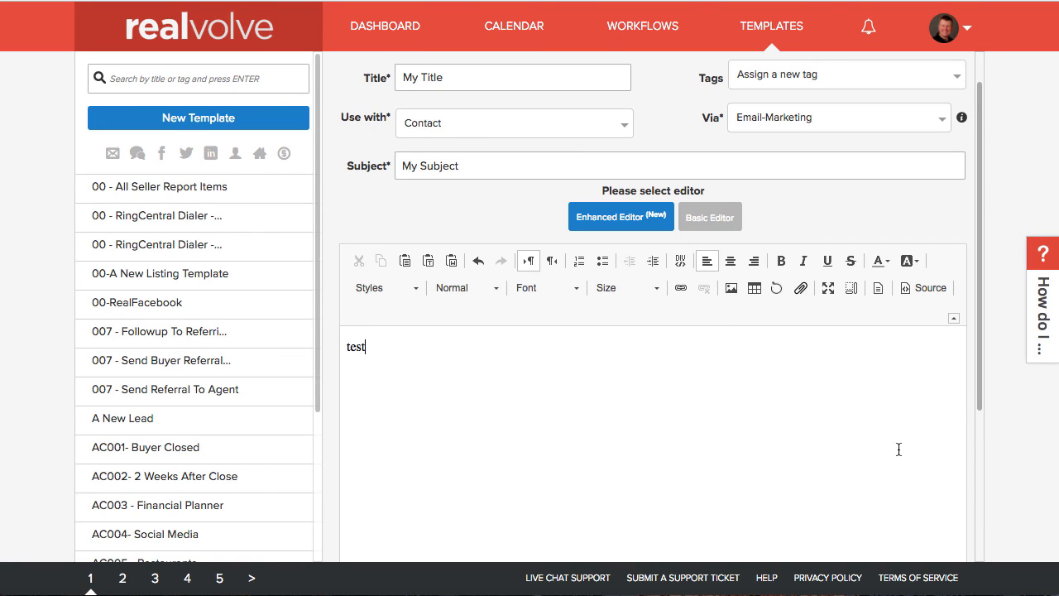
{"action": "scroll", "coordinate": [982, 398], "scroll_direction": "down", "scroll_amount": 5}
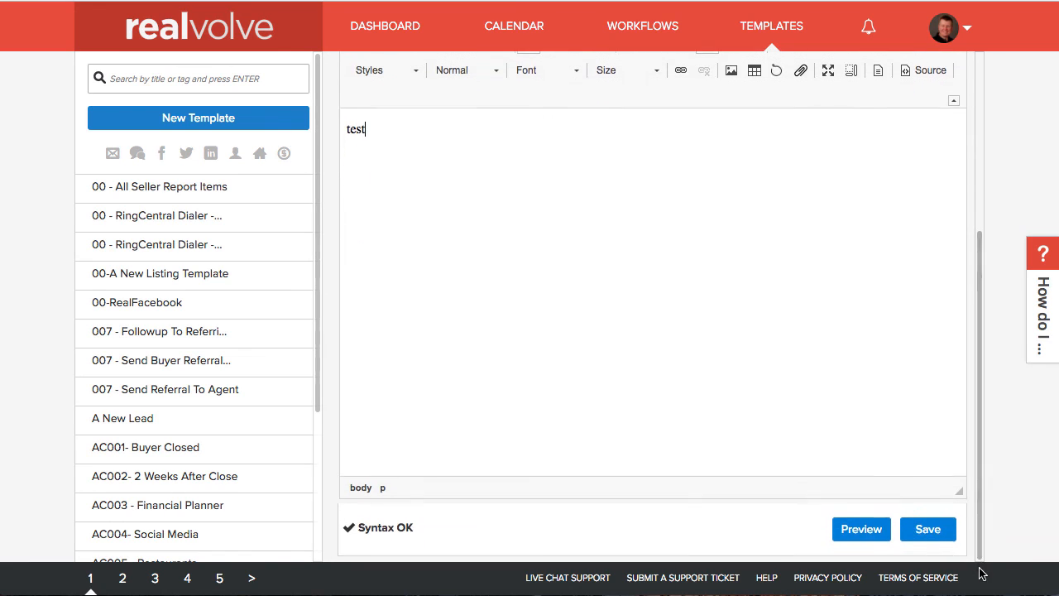
{"action": "left_click", "coordinate": [923, 519]}
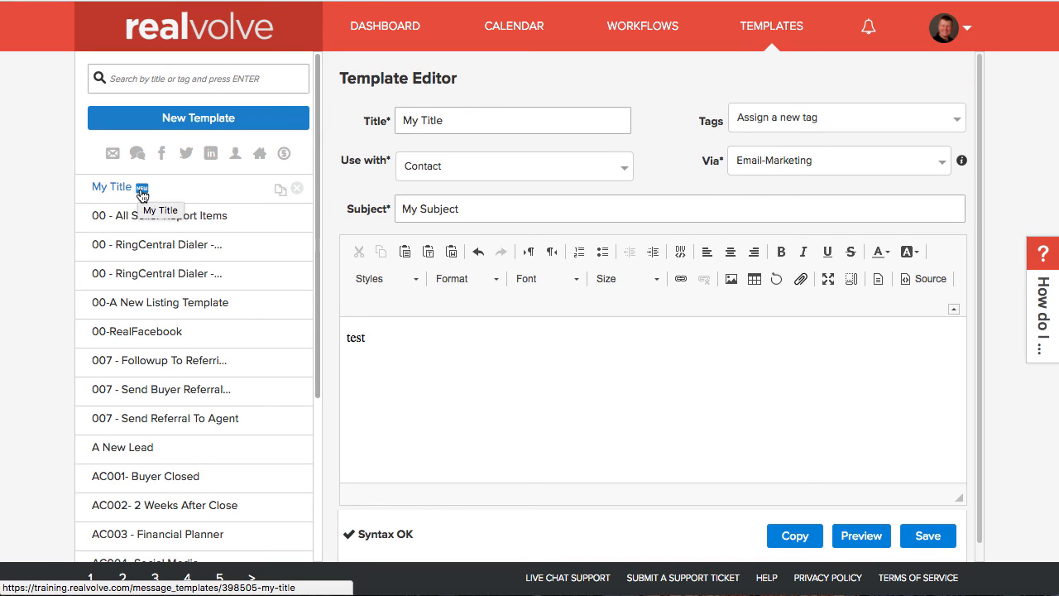
Open the "00 - All Seller Report Items" template to compare its editor, and reopen the My Title template.
{"action": "left_click", "coordinate": [208, 226]}
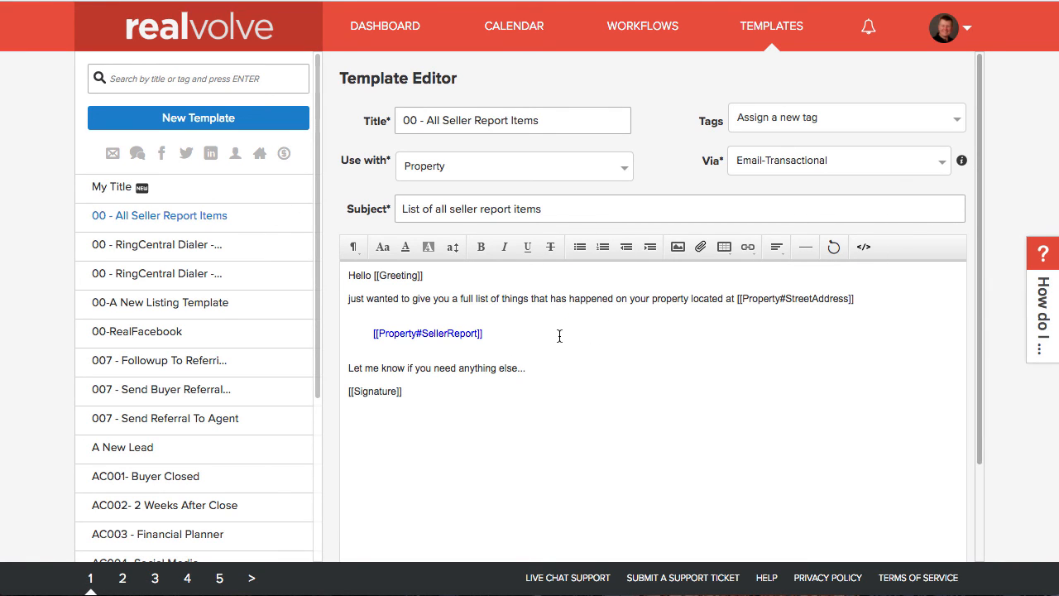
{"action": "key", "text": "ctrl+a"}
{"action": "left_click", "coordinate": [170, 196]}
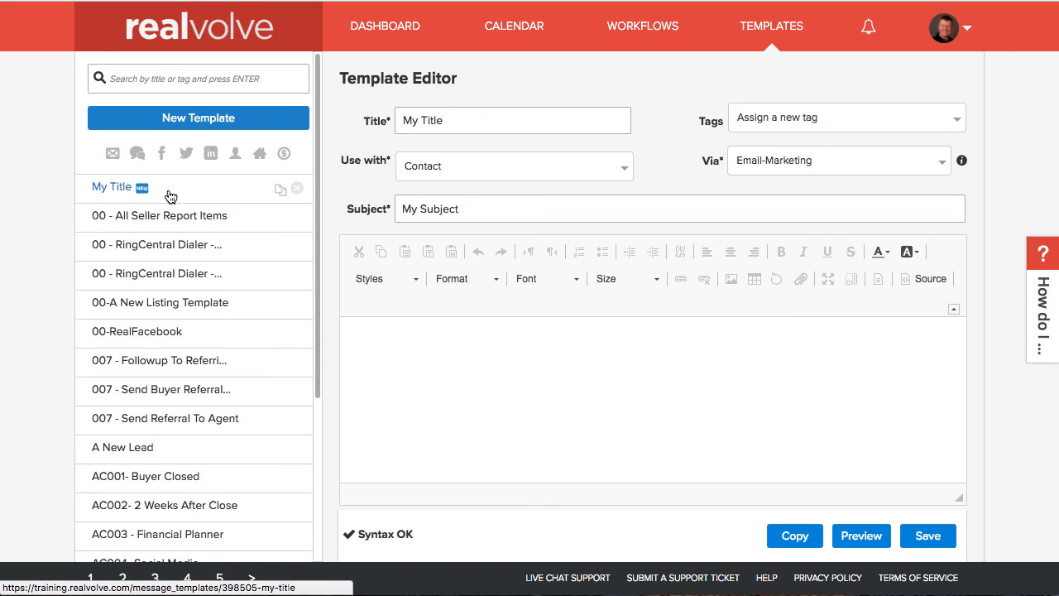